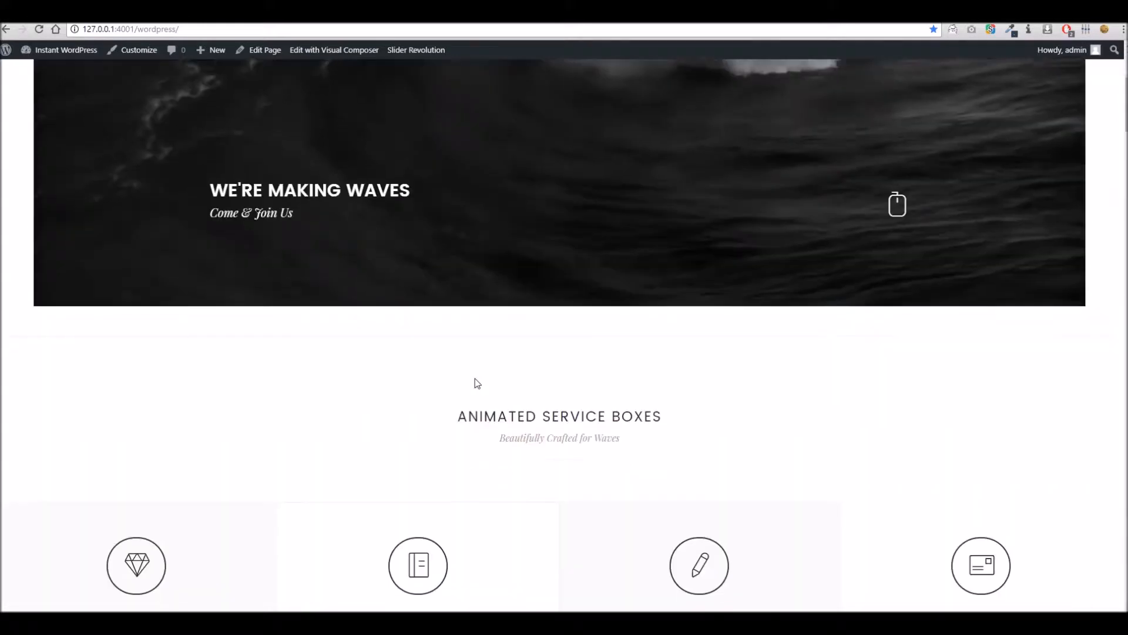
Examine the demo home page from its video header through the service boxes and portfolio, opening one portfolio item.
scroll(479, 378, up, 7)
scroll(481, 379, up, 4)
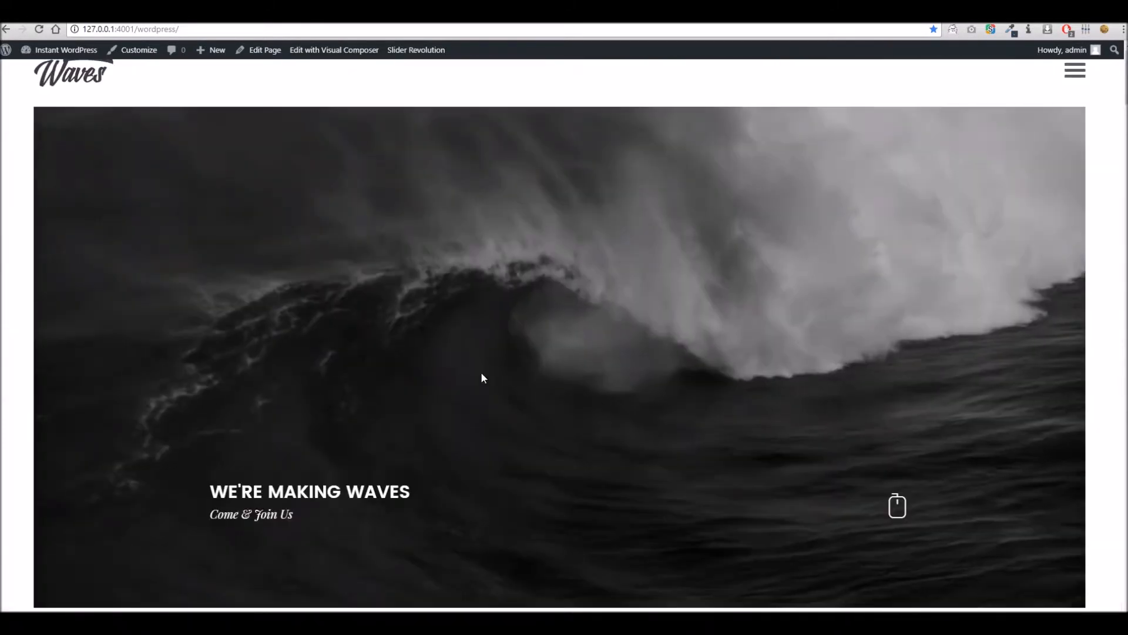
scroll(798, 303, down, 15)
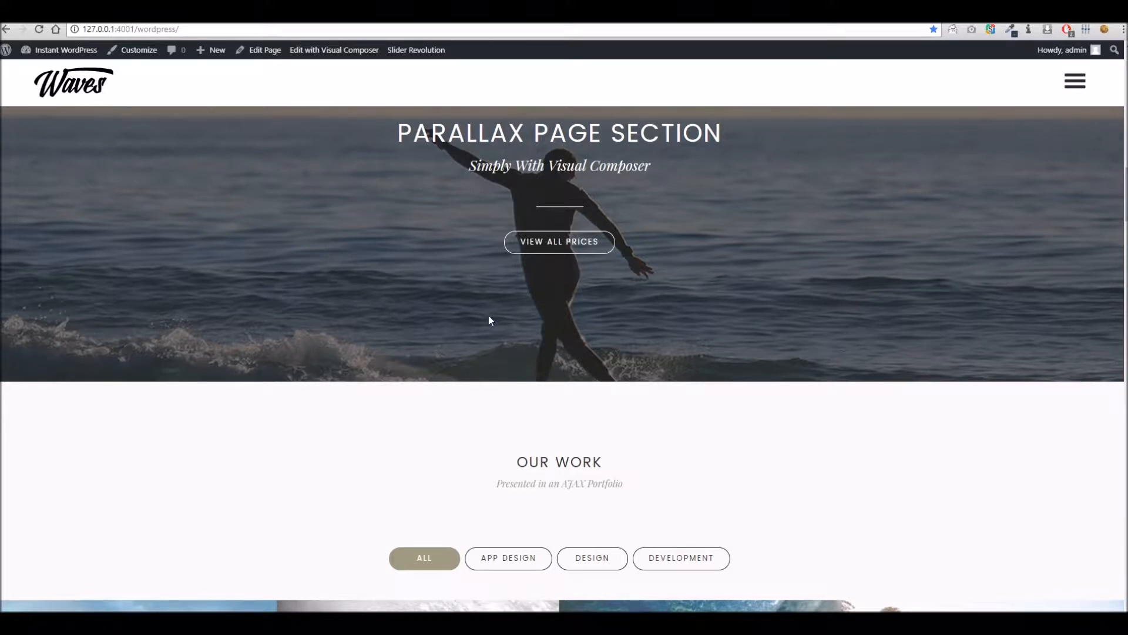
scroll(491, 320, down, 8)
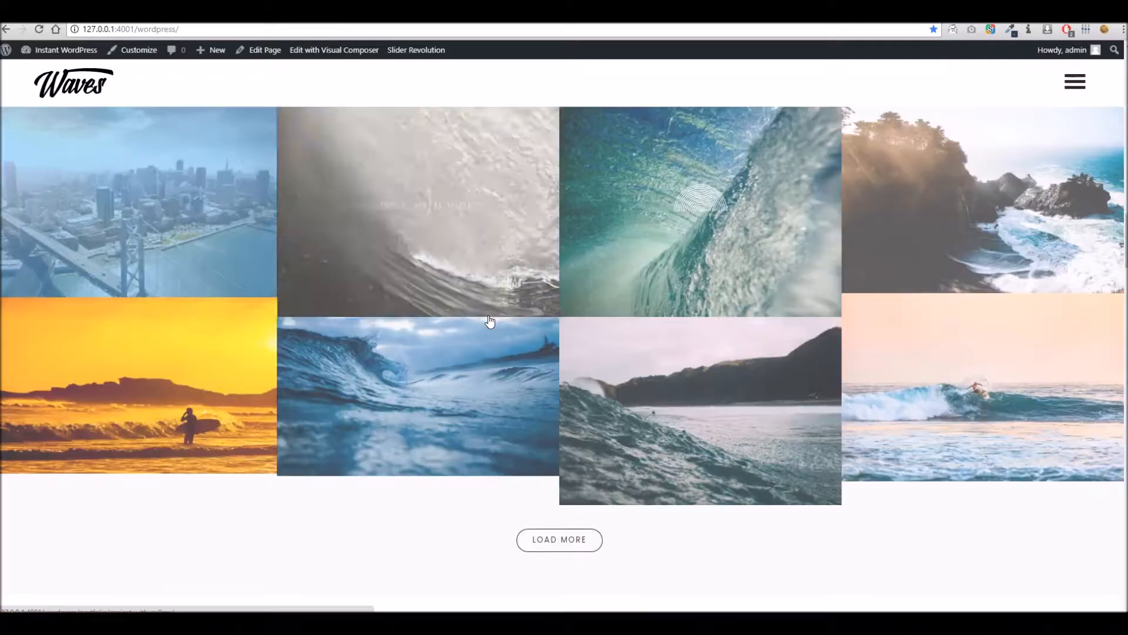
click(613, 358)
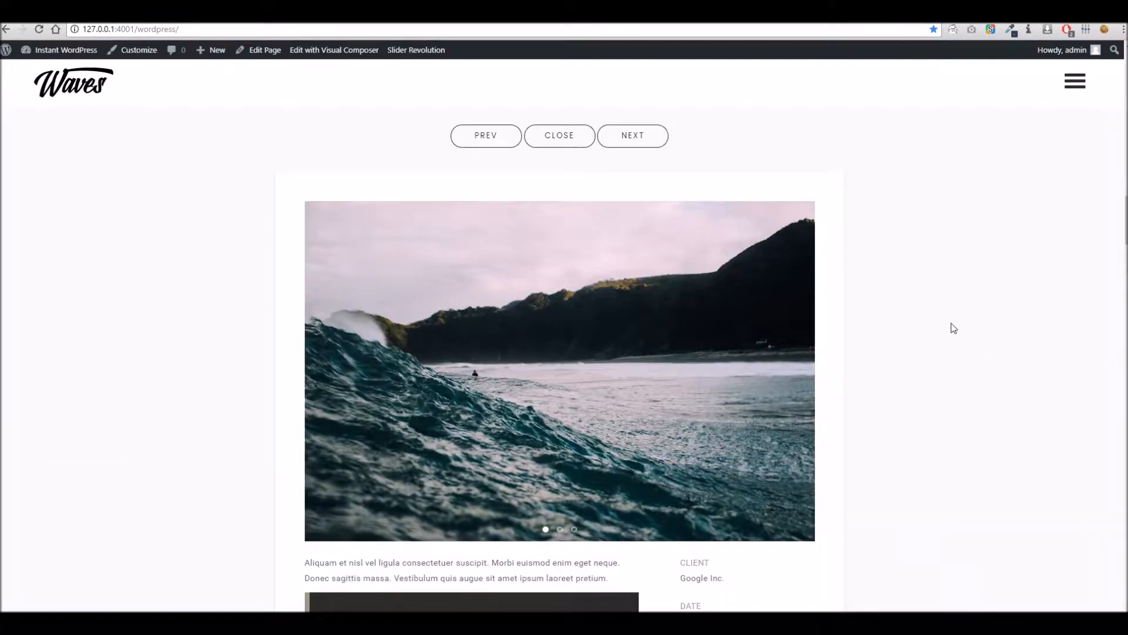
scroll(941, 326, up, 10)
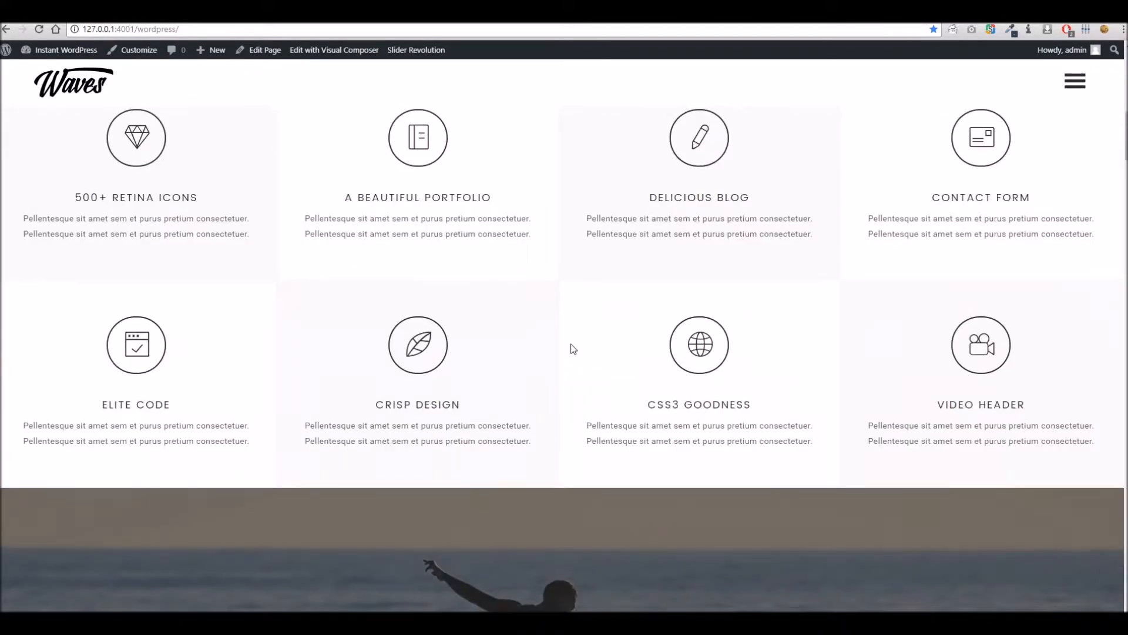
scroll(573, 348, up, 6)
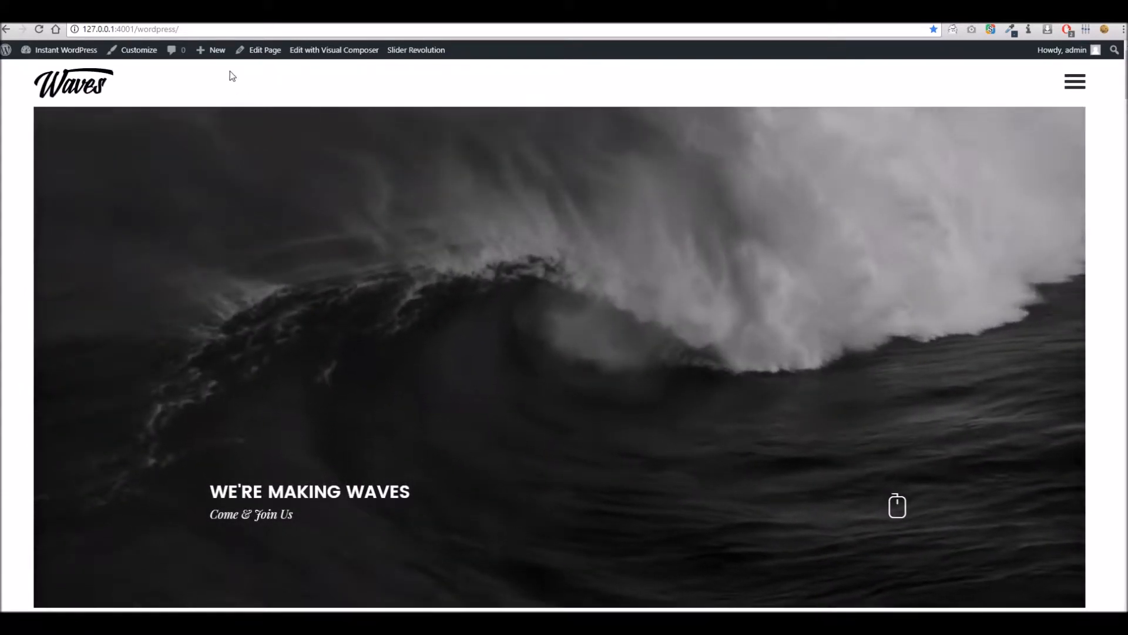
Create a new page titled "Dans Page" and switch it to the Visual Composer backend editor.
mouse_move(217, 50)
click(206, 104)
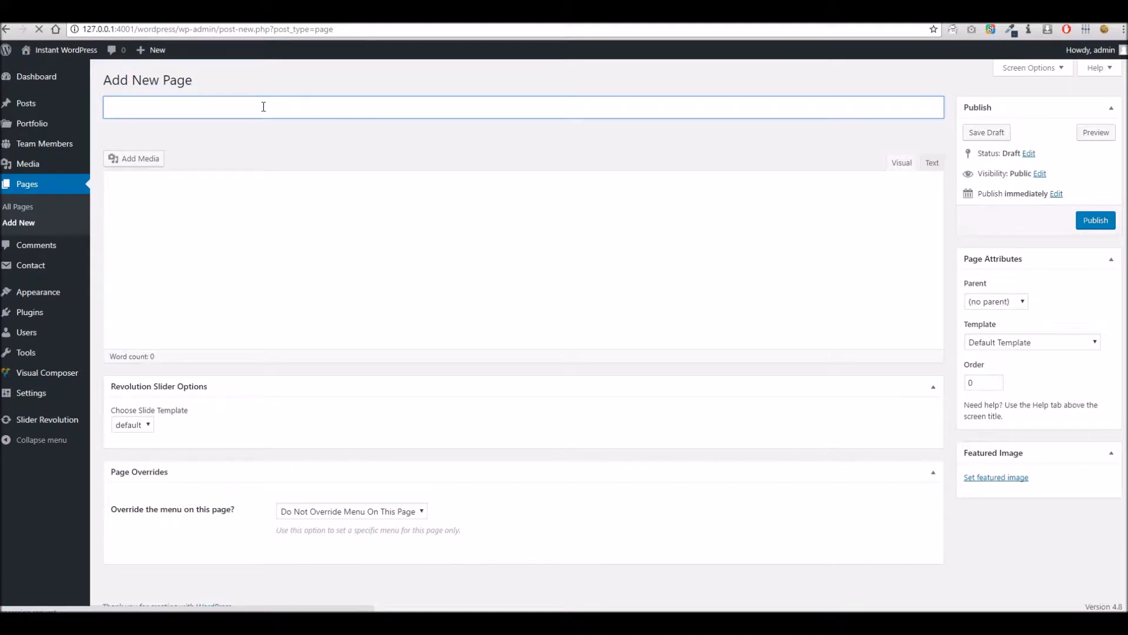
text(Dans )
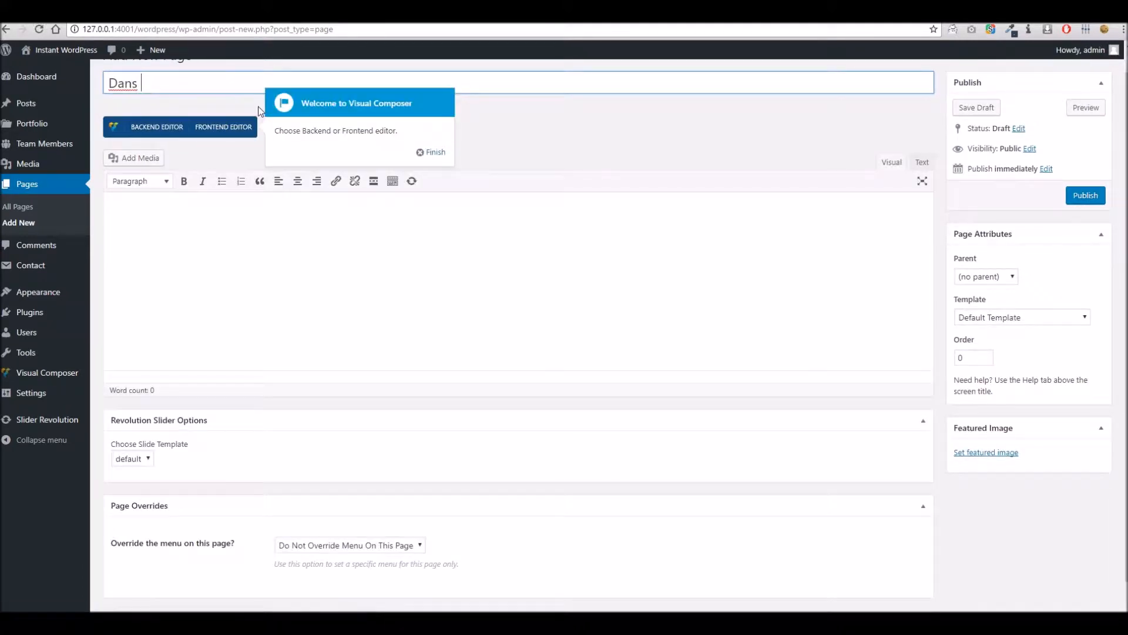
text(Page)
click(203, 225)
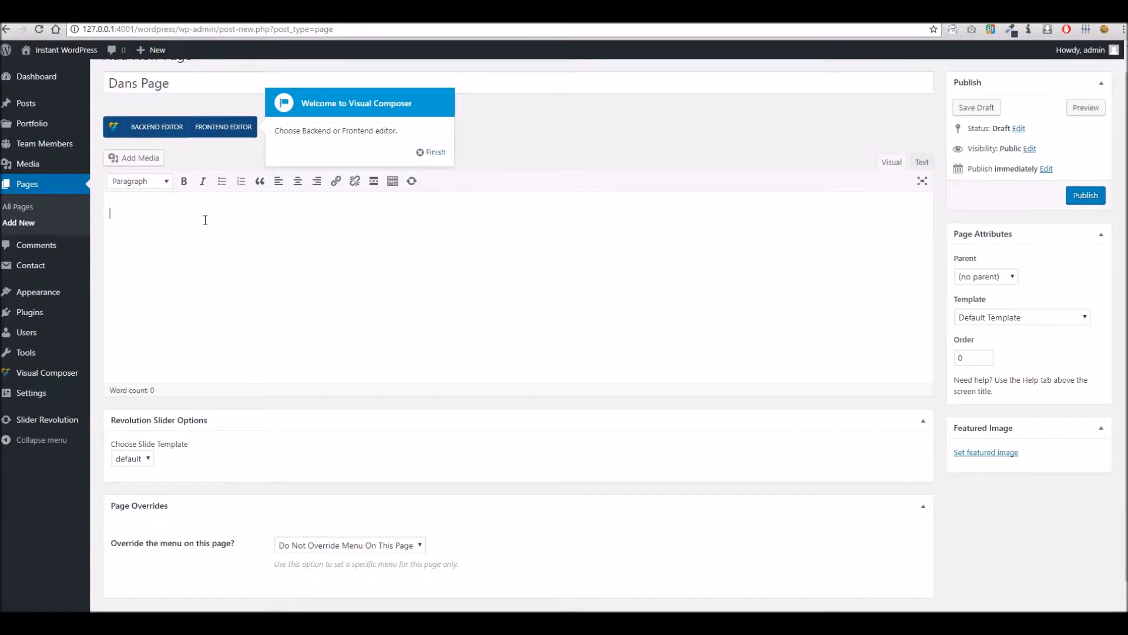
click(164, 127)
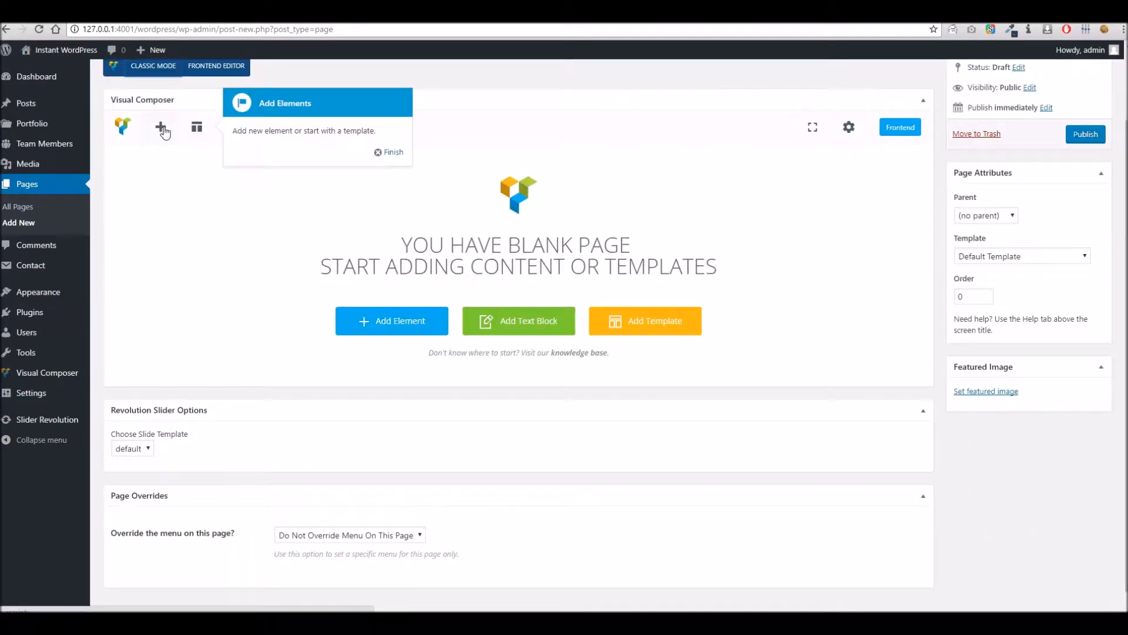
Add a Section element to the blank page and insert a Row inside it.
click(161, 129)
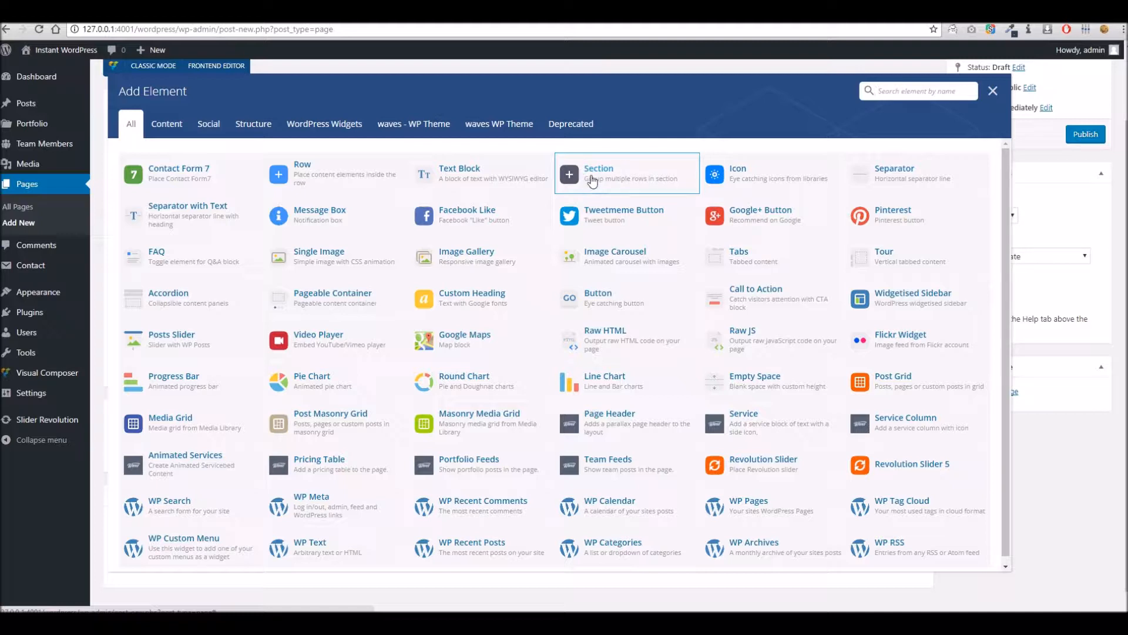
click(588, 184)
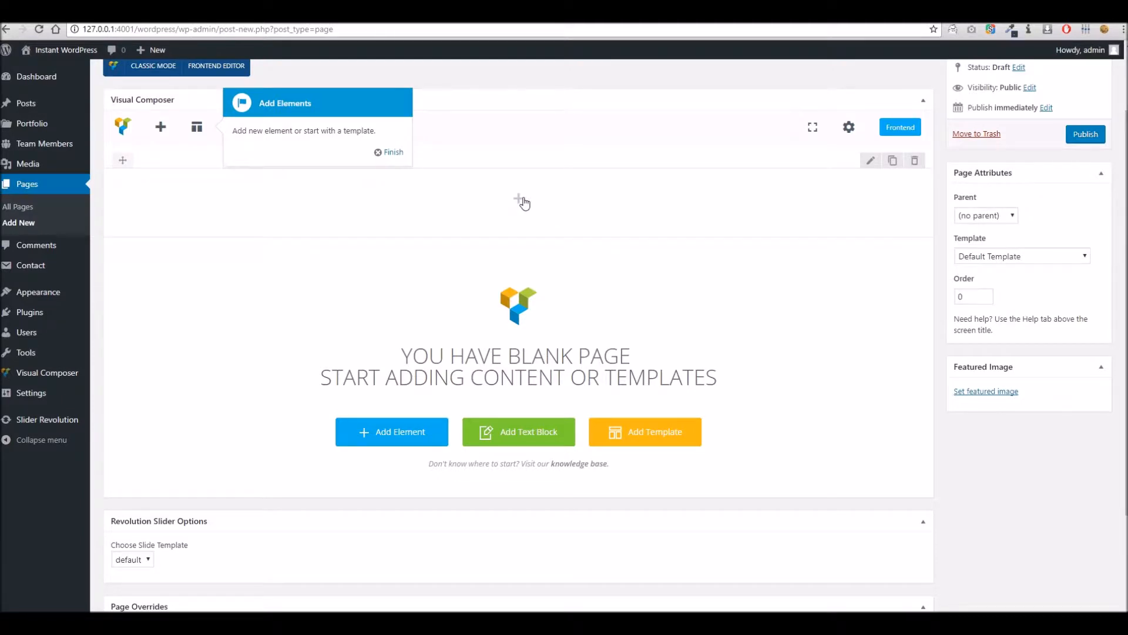
click(520, 199)
click(219, 170)
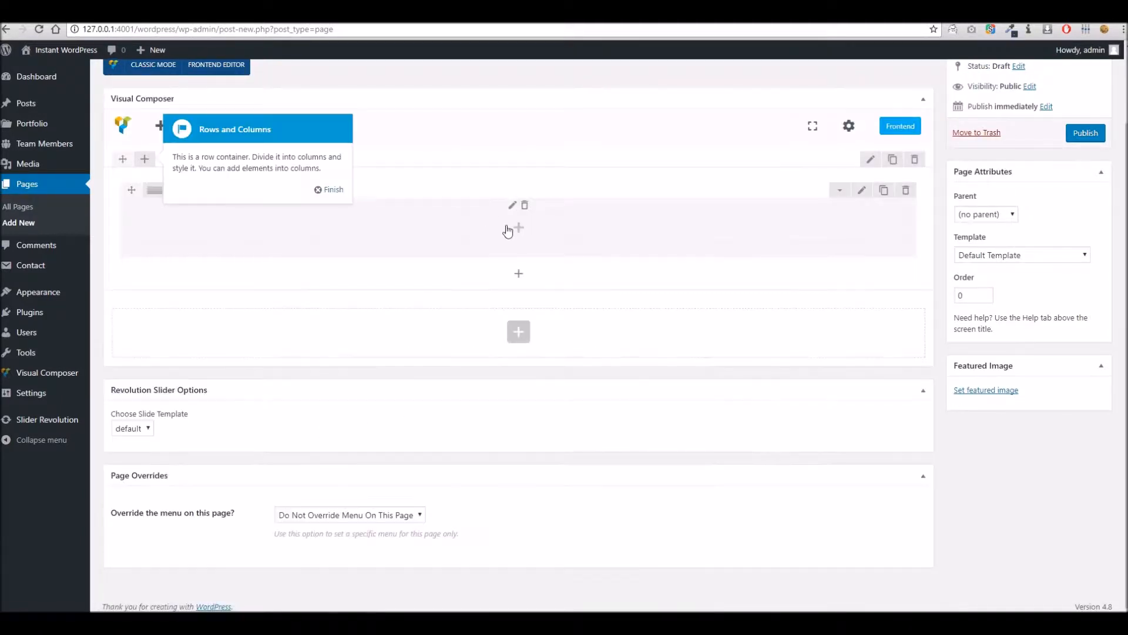
Insert a Revolution Slider 5 element into the row using the existing "#1 Video Header" slider.
click(514, 229)
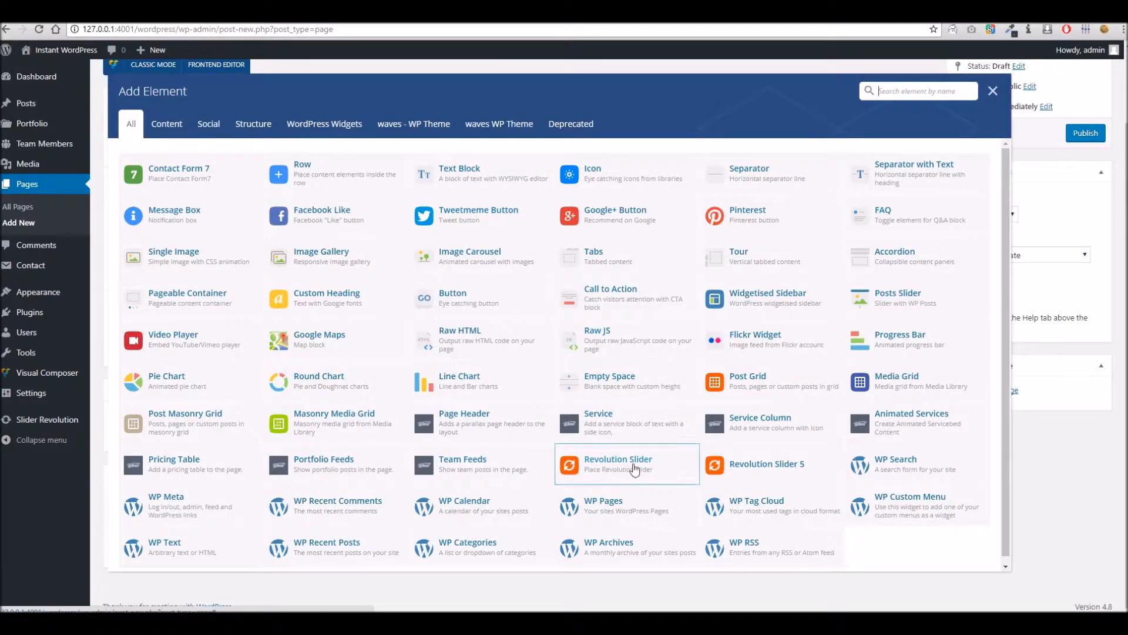
click(735, 473)
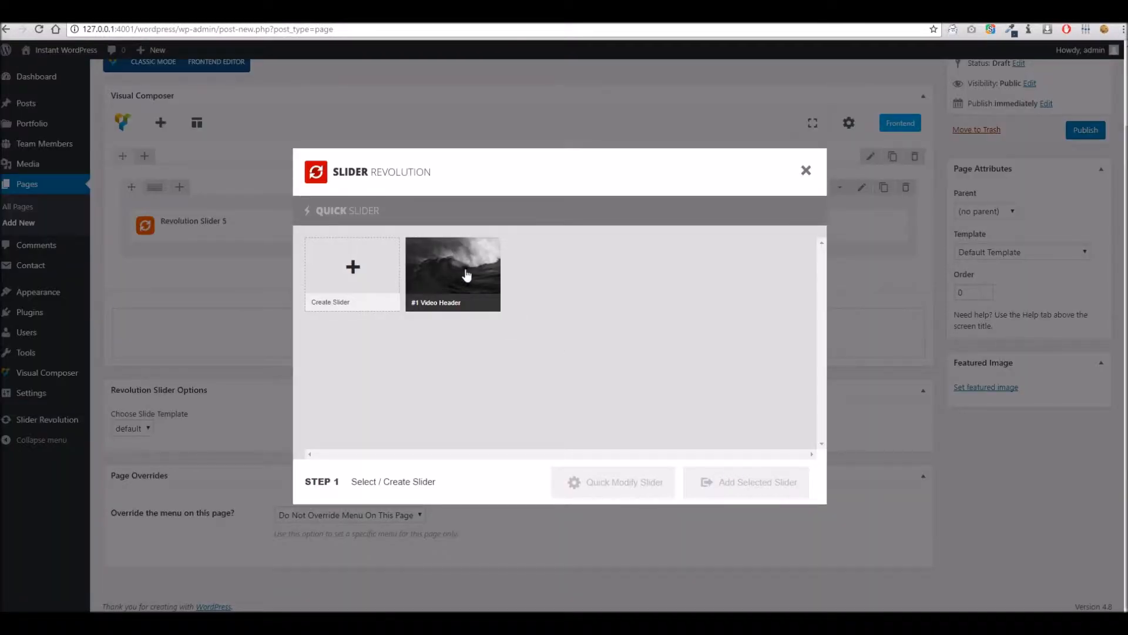
click(438, 276)
click(724, 483)
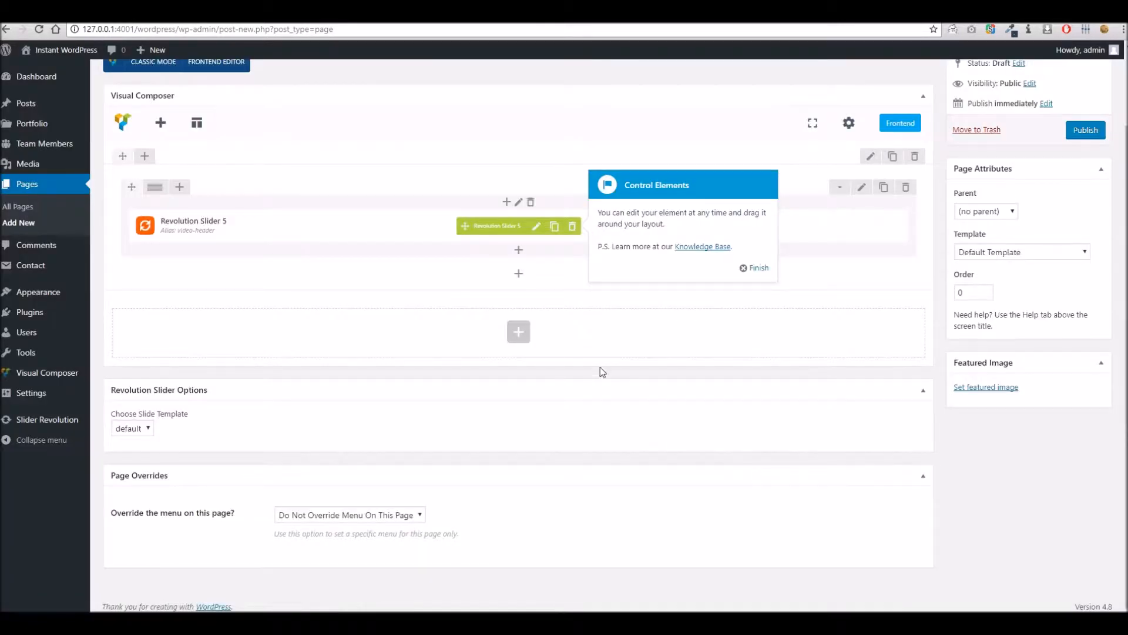
Publish the page and open its permalink in a new tab to view the video header.
click(1085, 131)
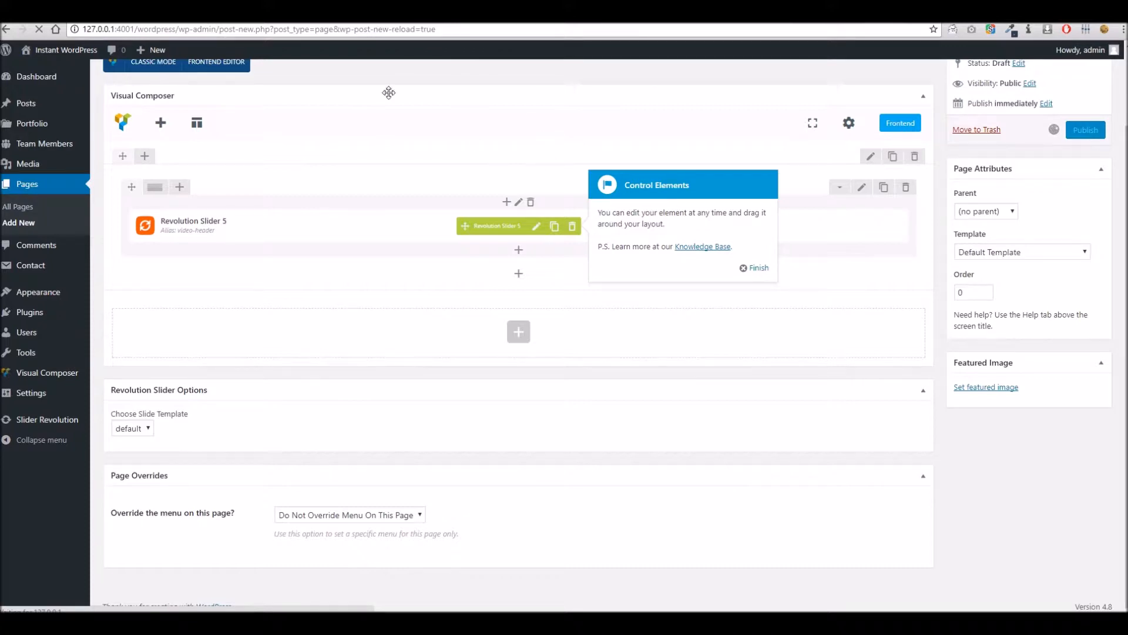
scroll(611, 181, up, 2)
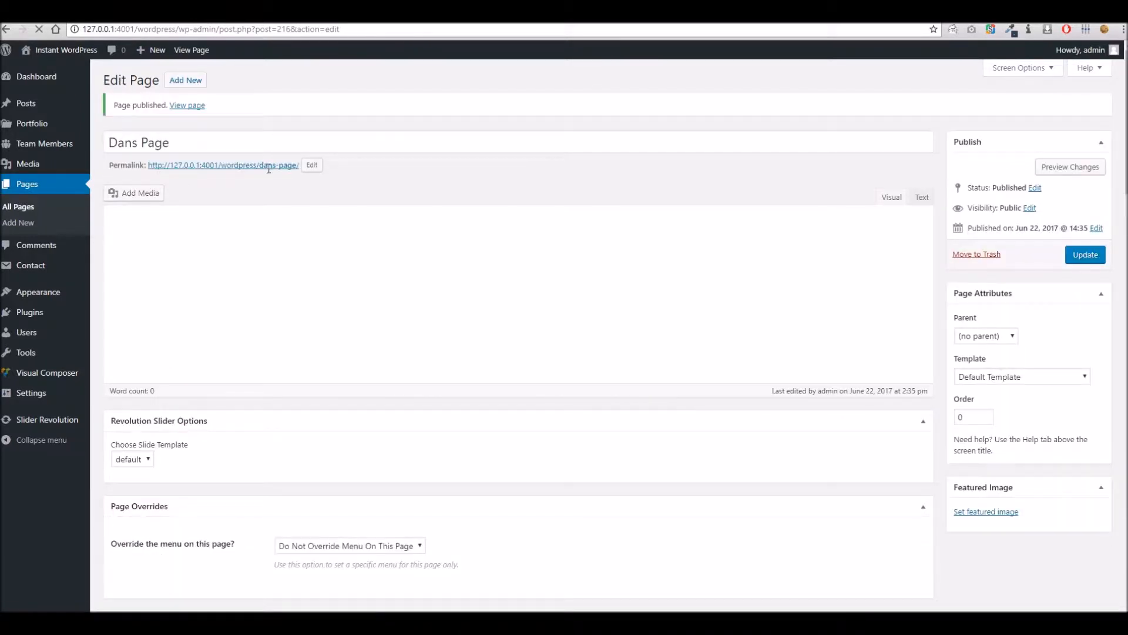
right_click(268, 166)
click(293, 176)
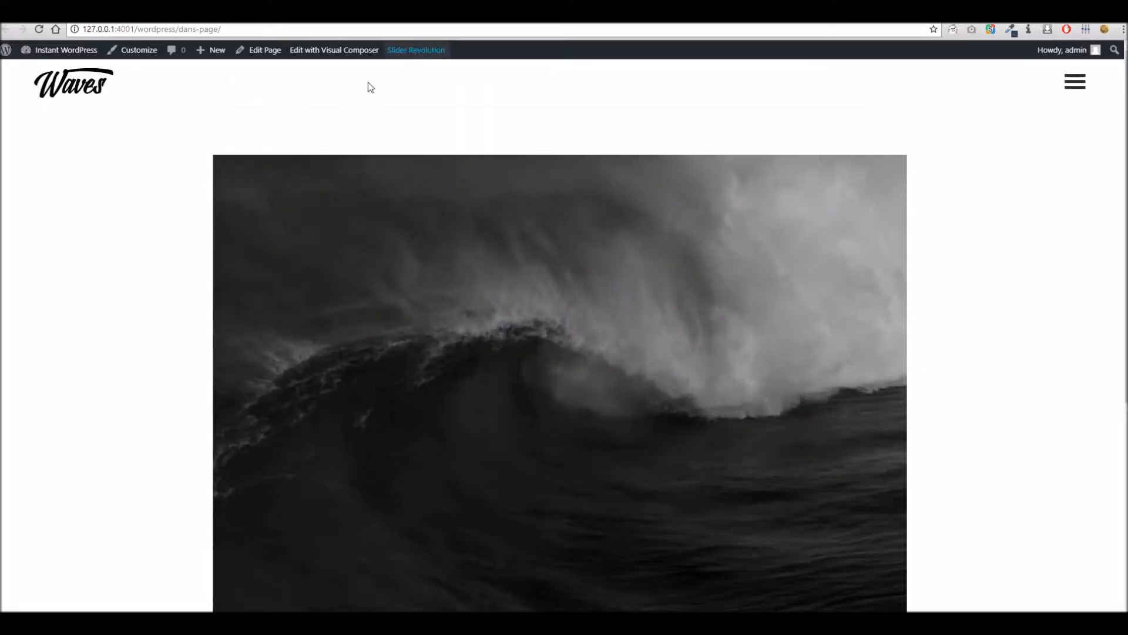
scroll(192, 261, down, 5)
scroll(192, 261, up, 5)
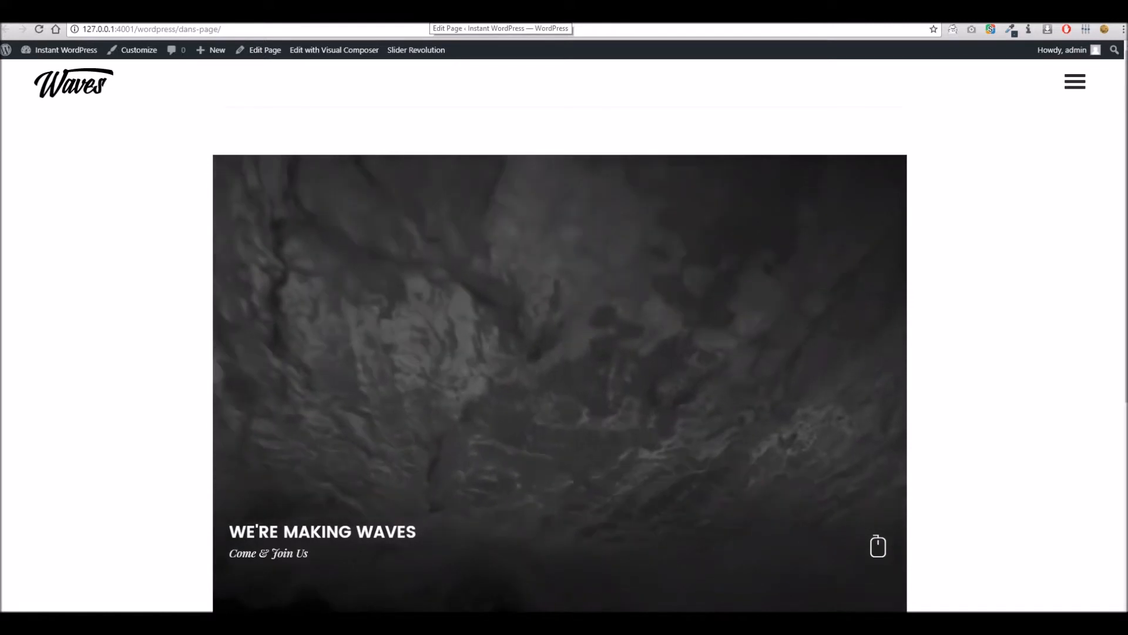
Back in the page editor, set the section's stretch option to "Stretch section and content" and save its settings.
click(424, 15)
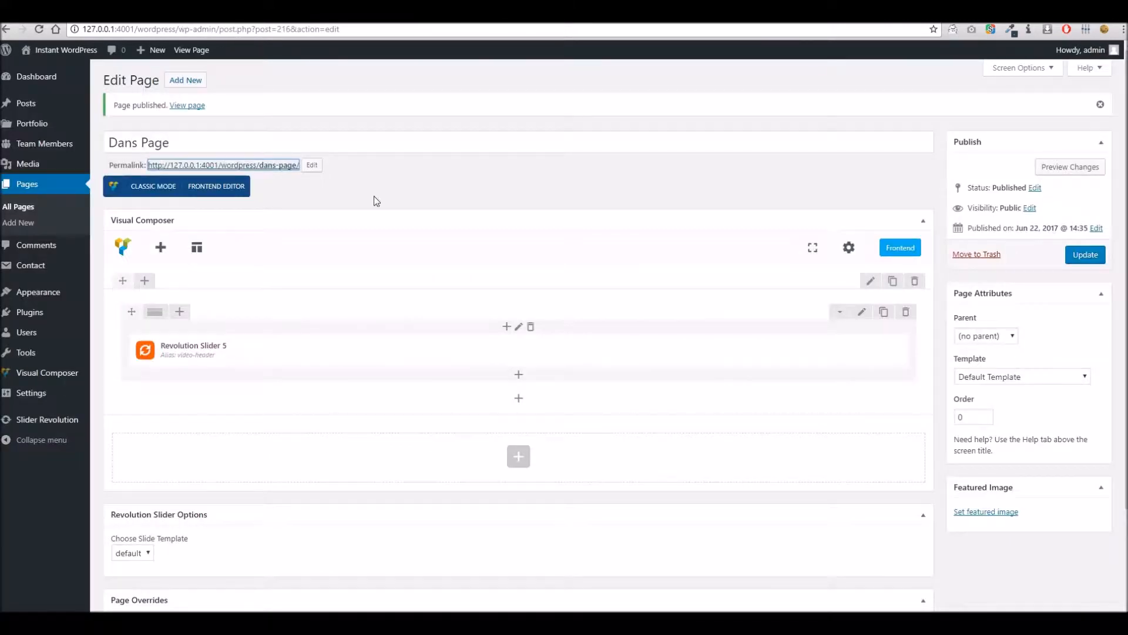
click(871, 282)
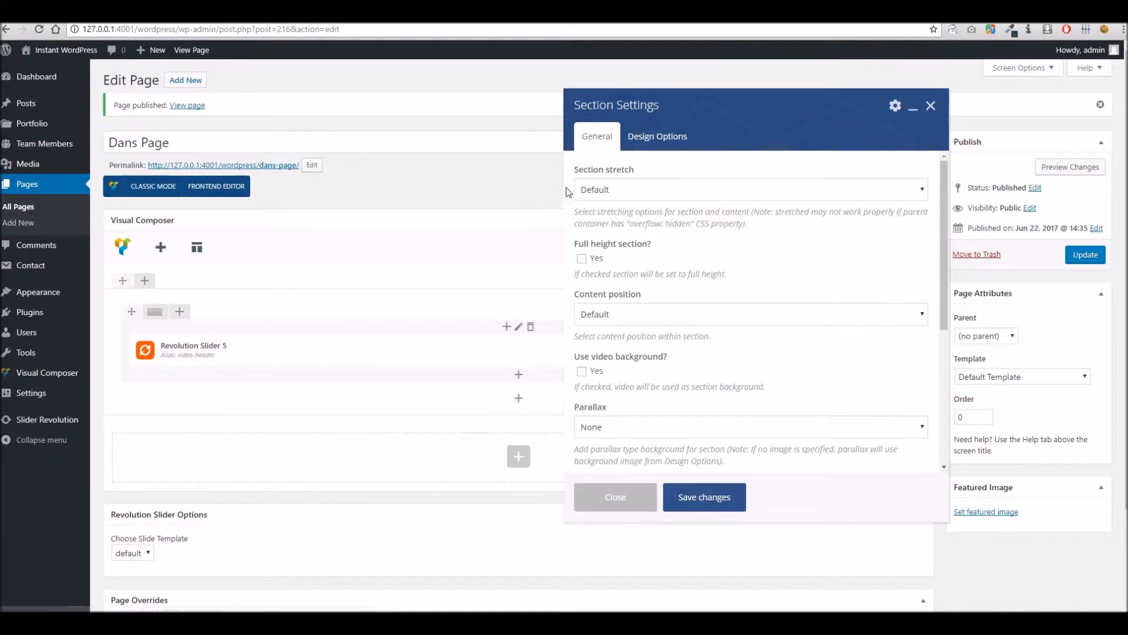
click(624, 191)
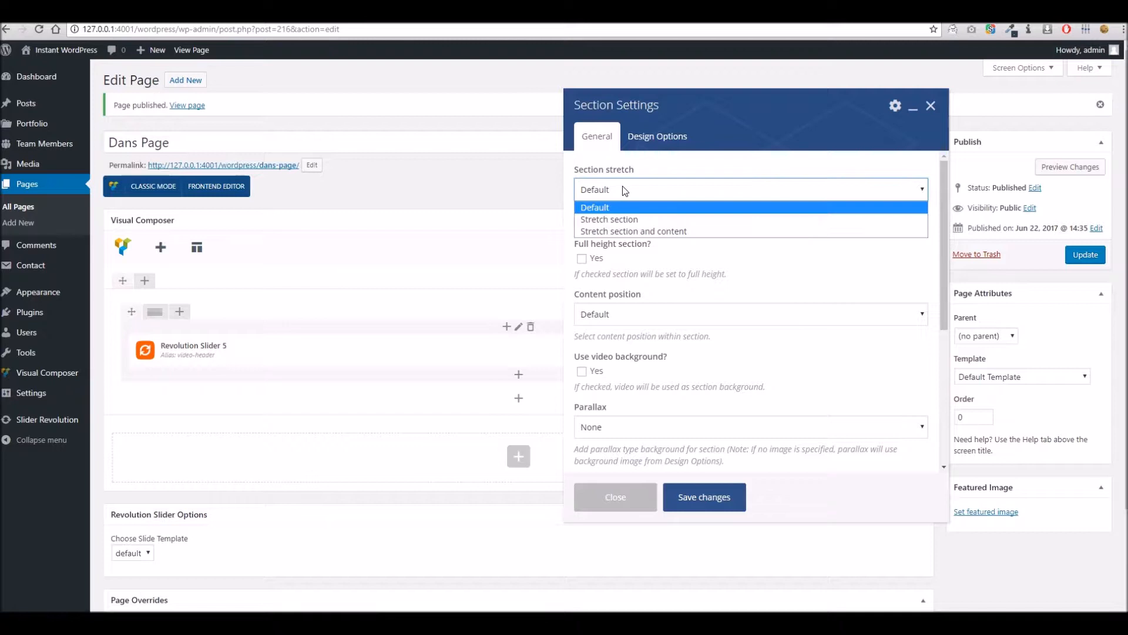
click(606, 232)
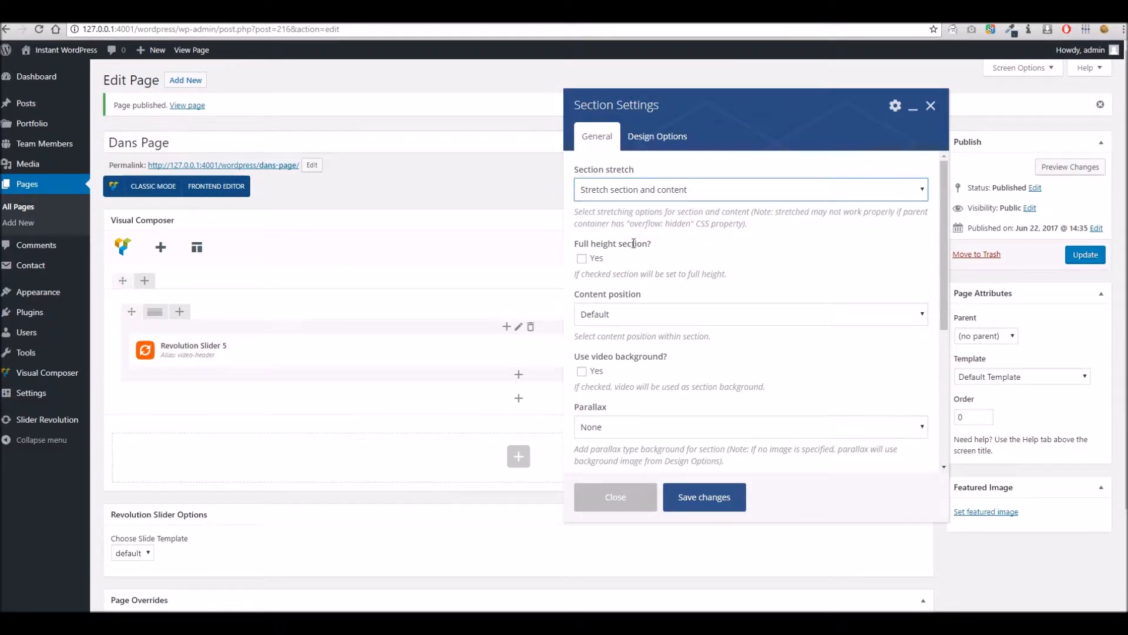
scroll(687, 313, down, 1)
scroll(699, 351, up, 1)
click(705, 497)
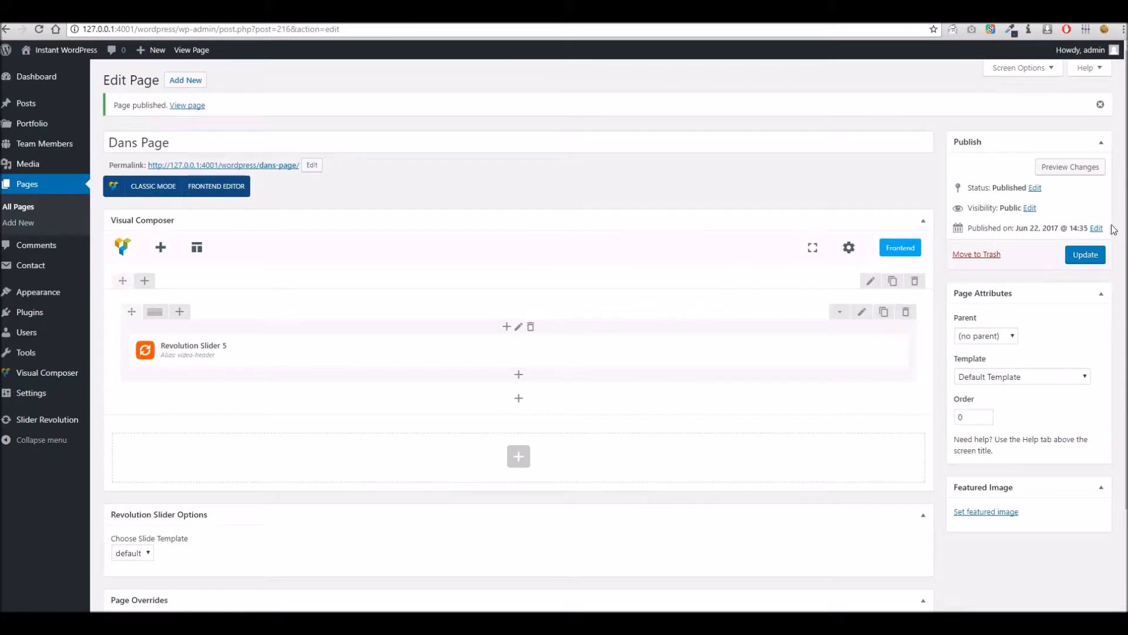
Update the page and reload its published version to check the width of the video header.
click(1093, 259)
click(501, 11)
right_click(501, 10)
click(521, 40)
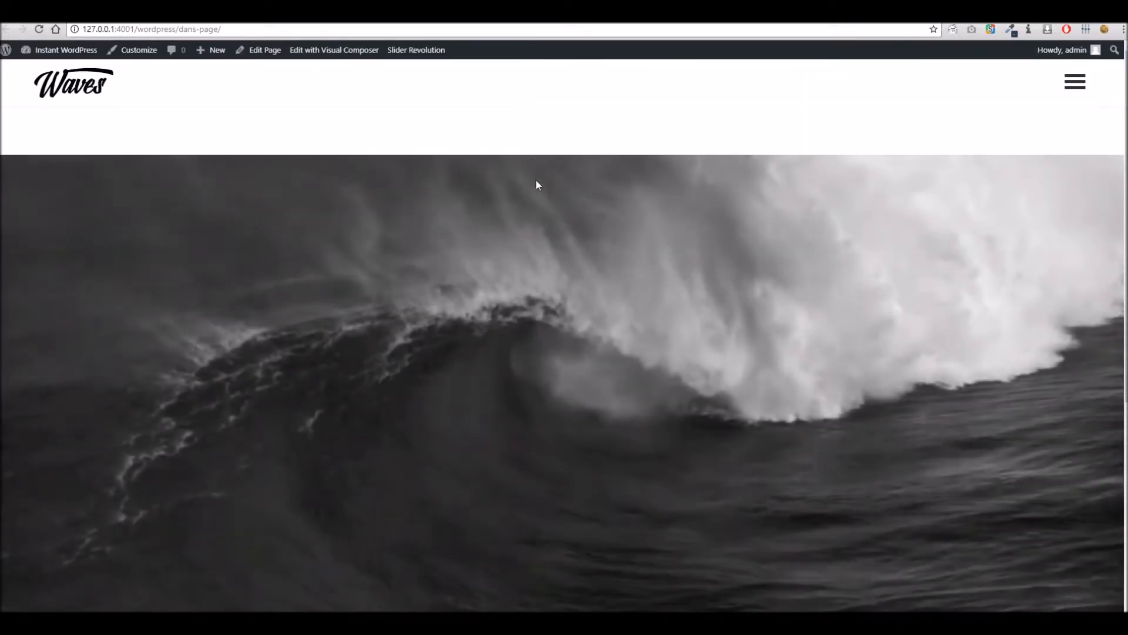
scroll(541, 203, down, 4)
scroll(541, 202, up, 3)
scroll(542, 203, up, 1)
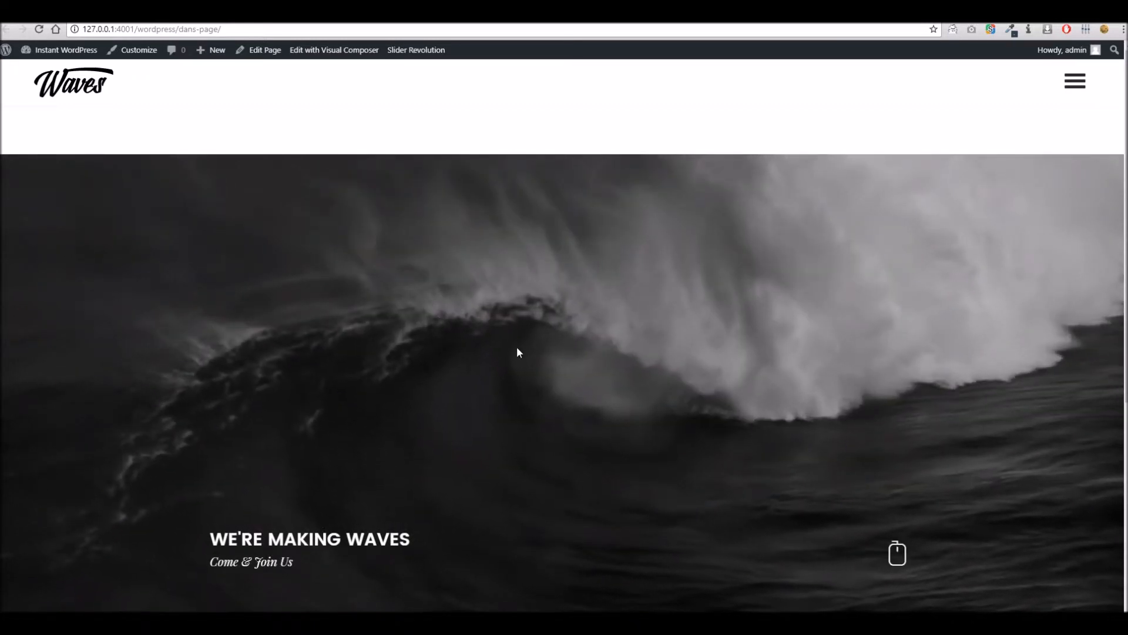
scroll(496, 352, down, 1)
scroll(496, 353, up, 1)
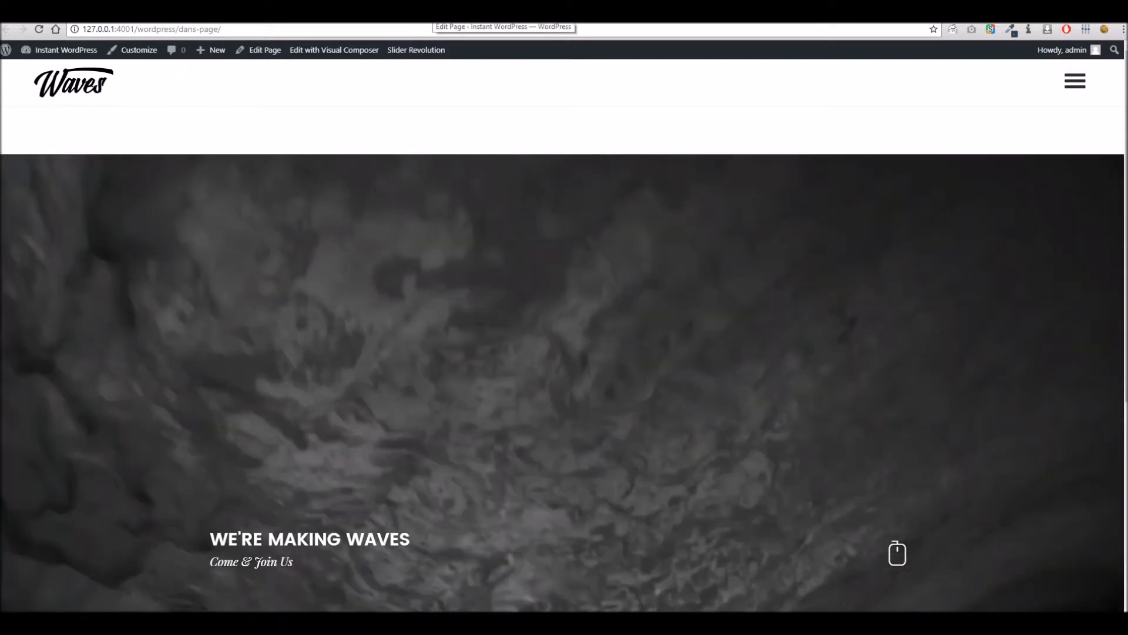
Back in the page editor, set the section's top and right padding to 0 and save the section settings.
click(429, 15)
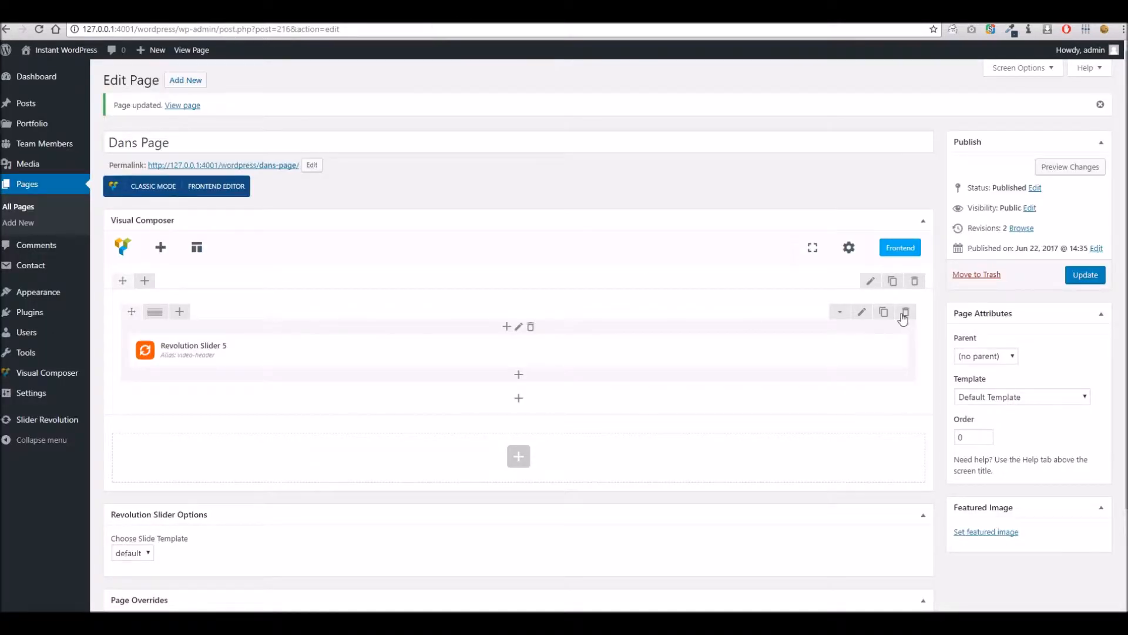
click(872, 287)
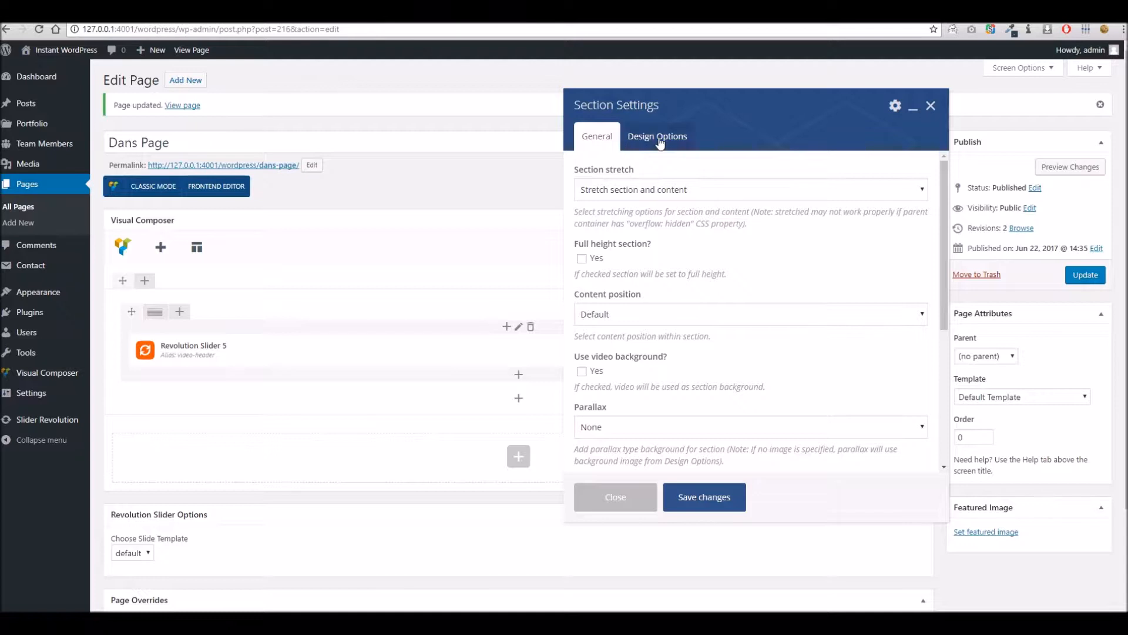
click(660, 141)
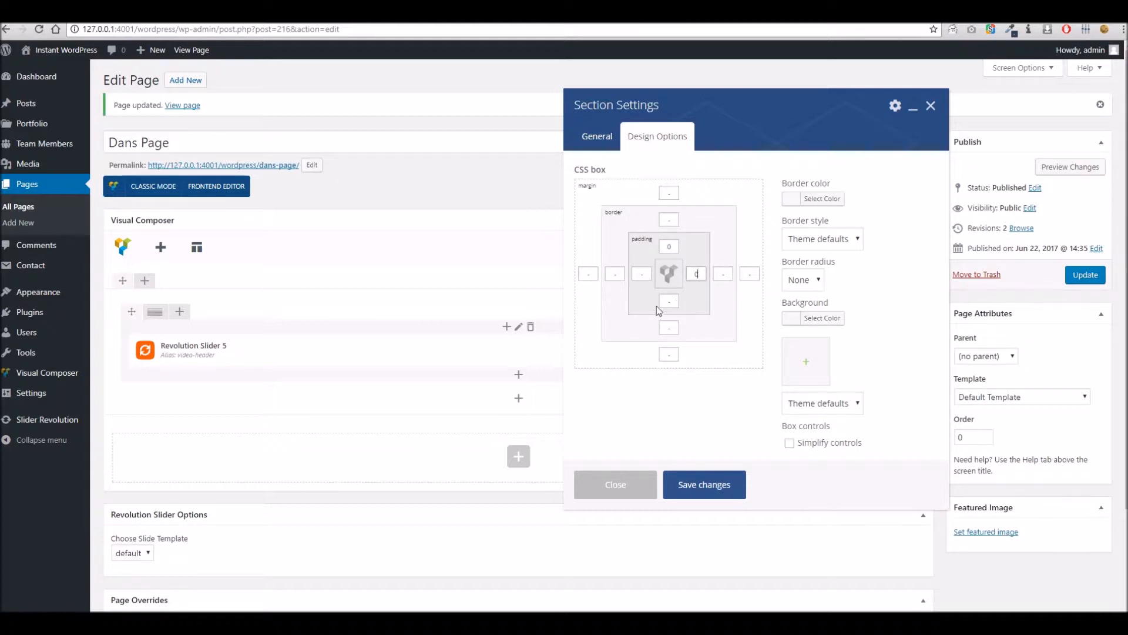
click(697, 494)
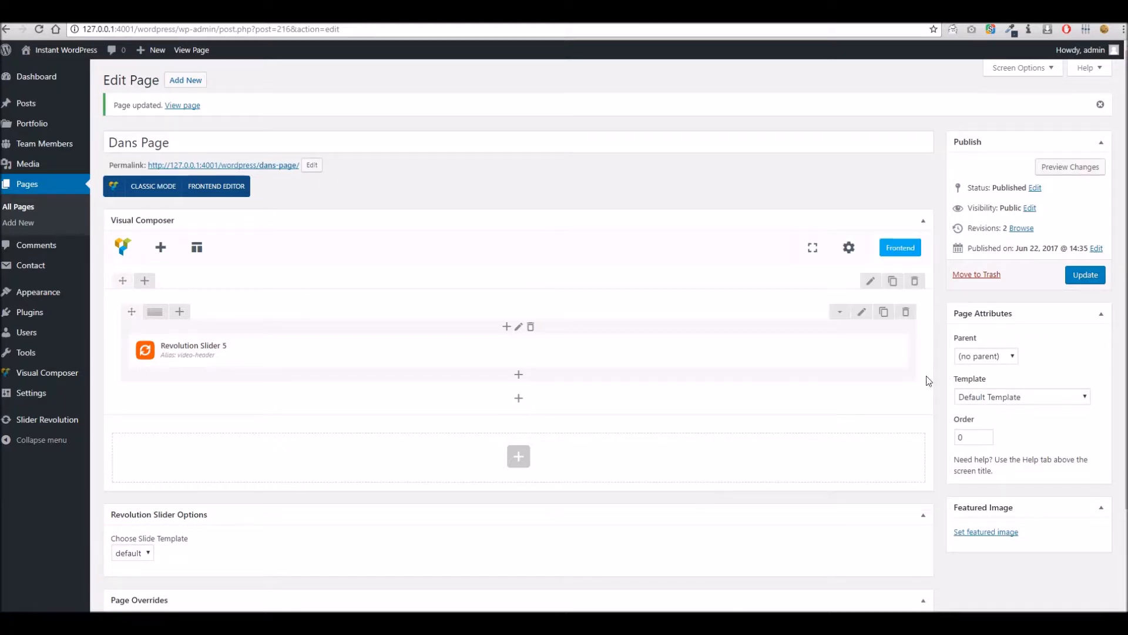
Update the page with the new section padding and reload the published page to check the space around the header.
click(1080, 280)
click(482, 9)
right_click(480, 8)
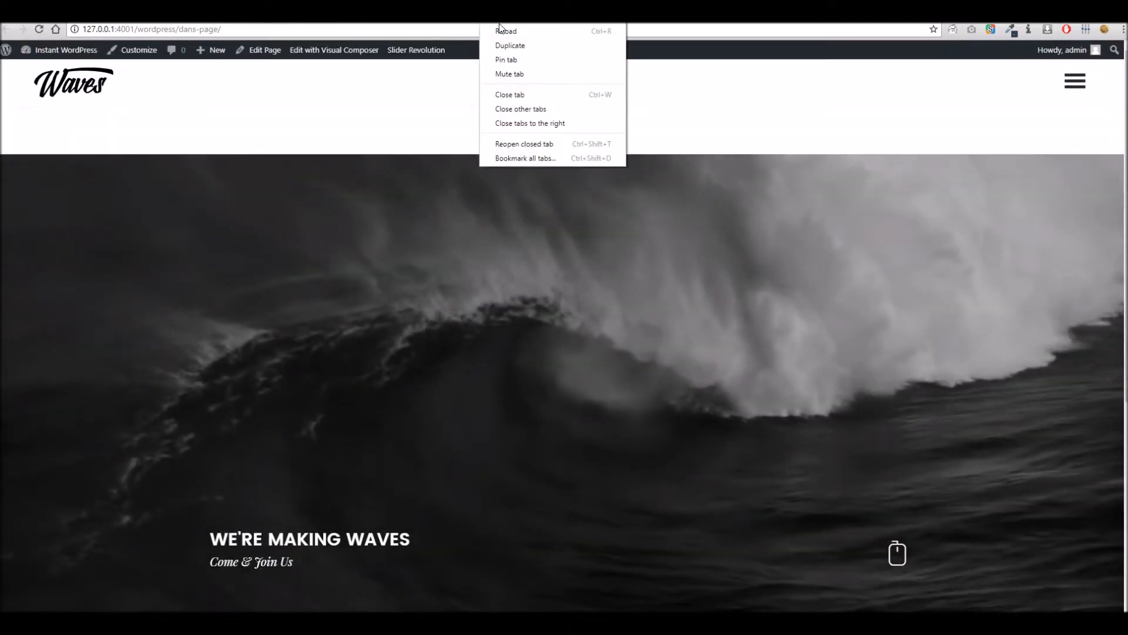
click(503, 31)
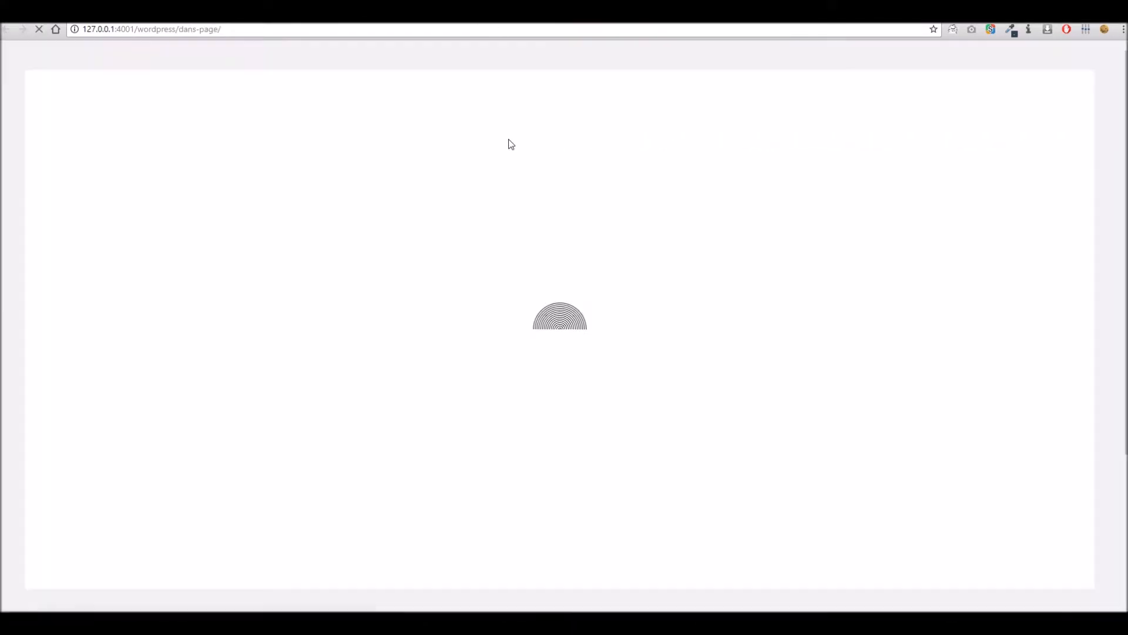
scroll(451, 160, down, 3)
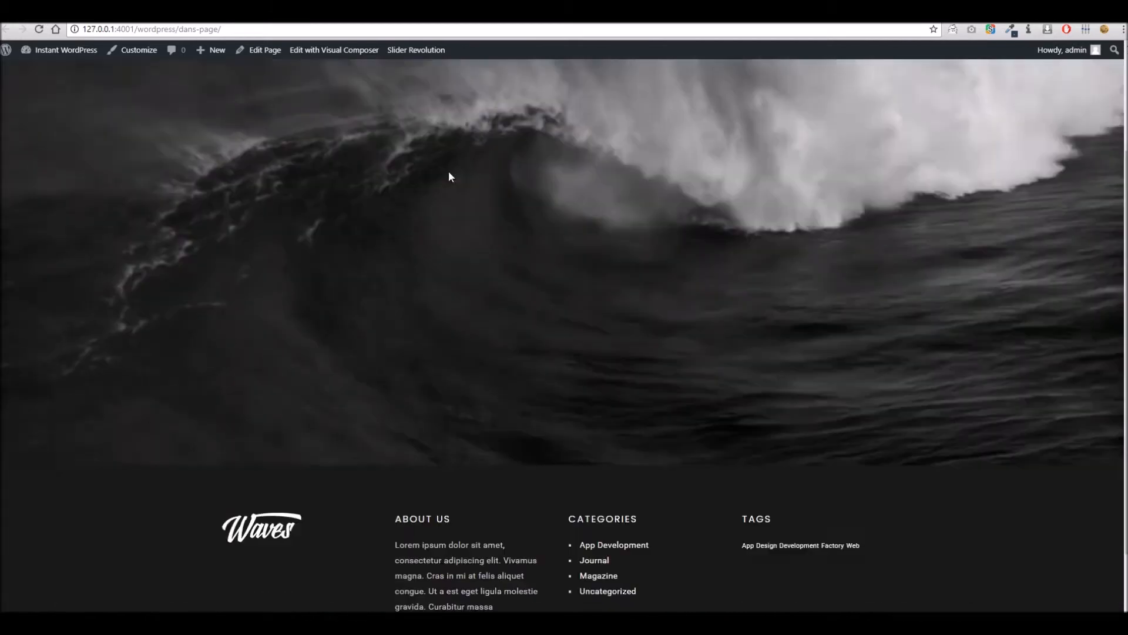
Examine the full-width video header and its text overlay on the published page.
scroll(458, 406, up, 3)
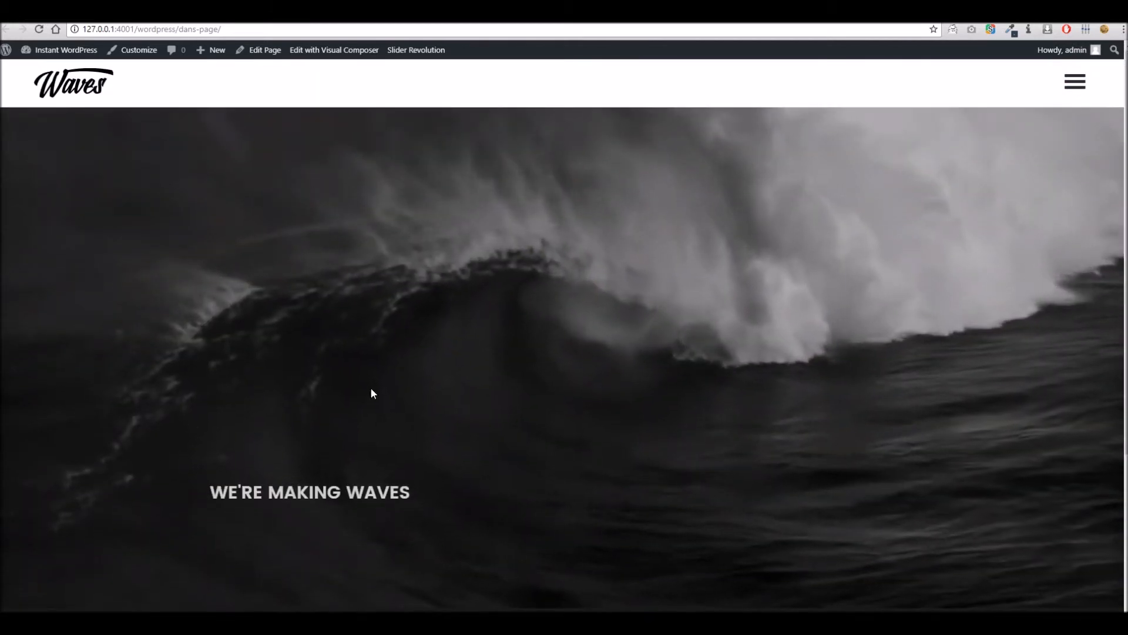
scroll(331, 264, down, 3)
scroll(257, 244, up, 3)
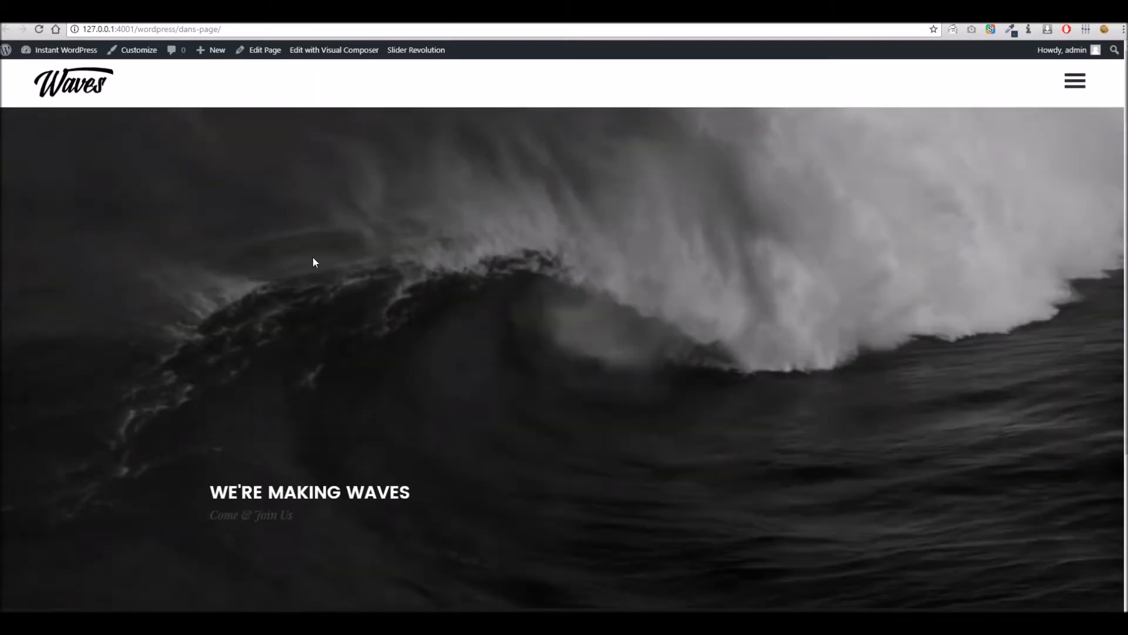
scroll(306, 410, down, 2)
scroll(380, 393, up, 2)
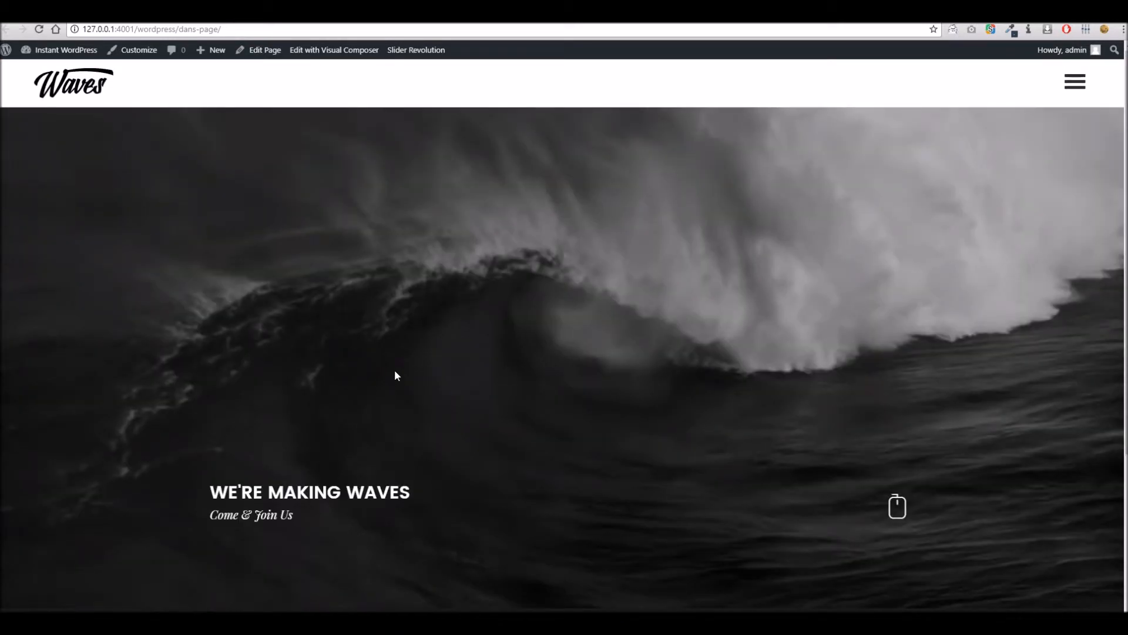
scroll(395, 375, down, 1)
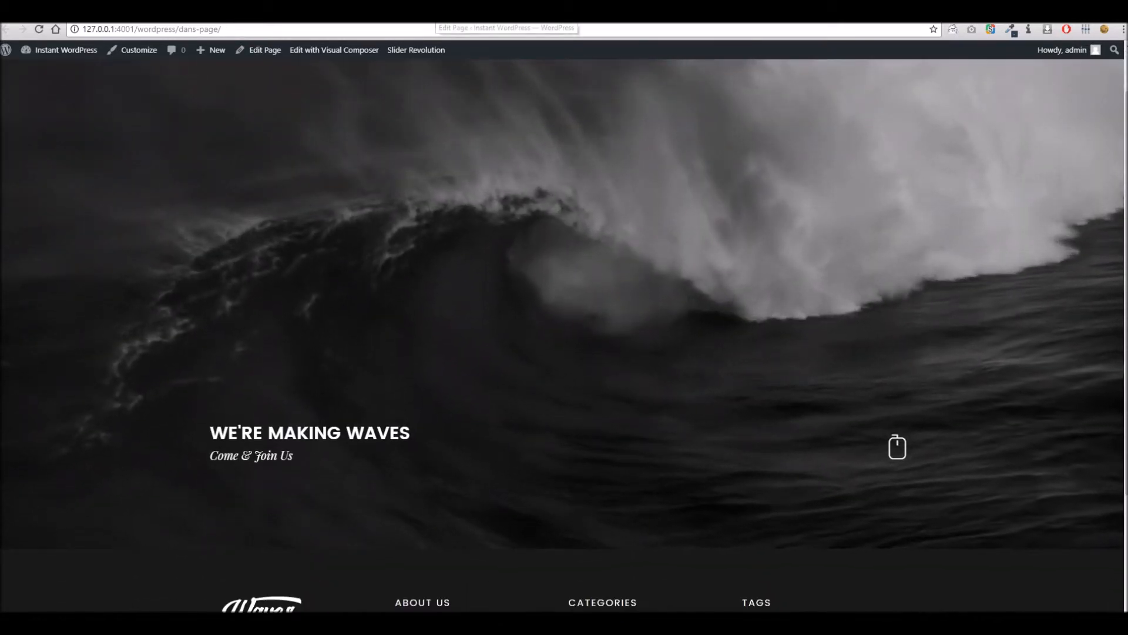
Back in the page editor, add a new section below the Revolution Slider section and place a row inside it.
click(432, 14)
scroll(602, 327, down, 1)
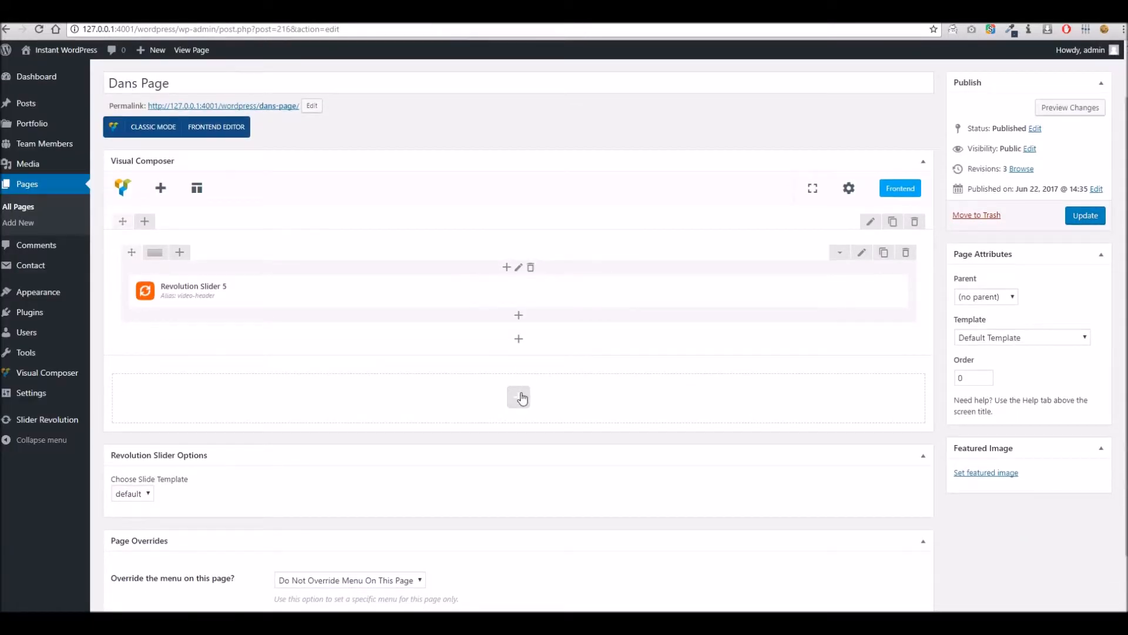
click(519, 395)
click(584, 167)
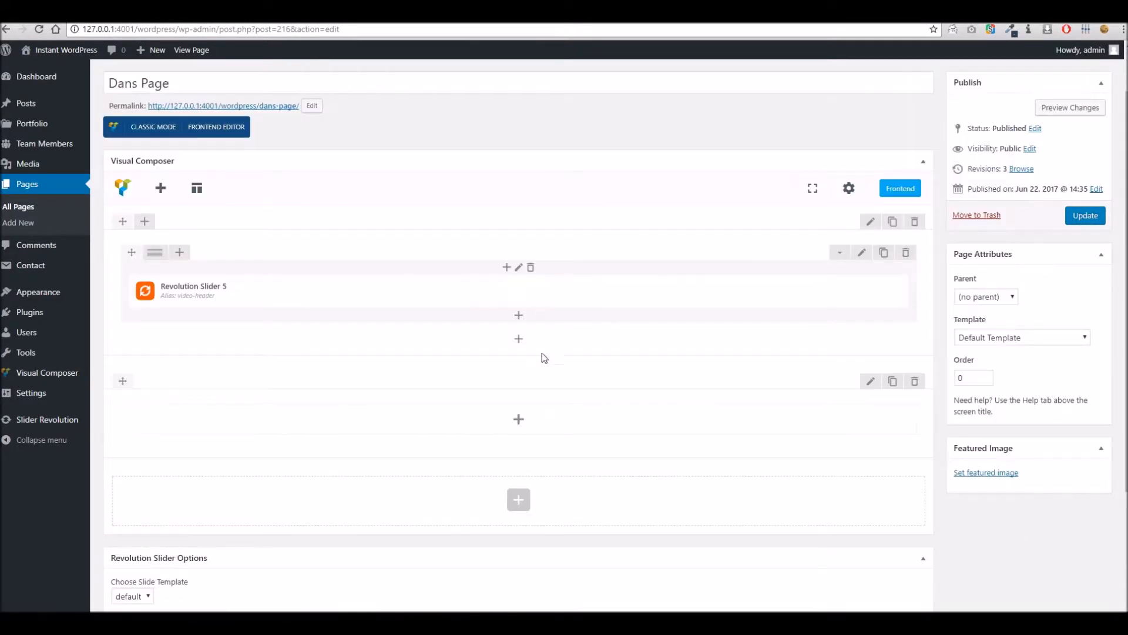
click(518, 421)
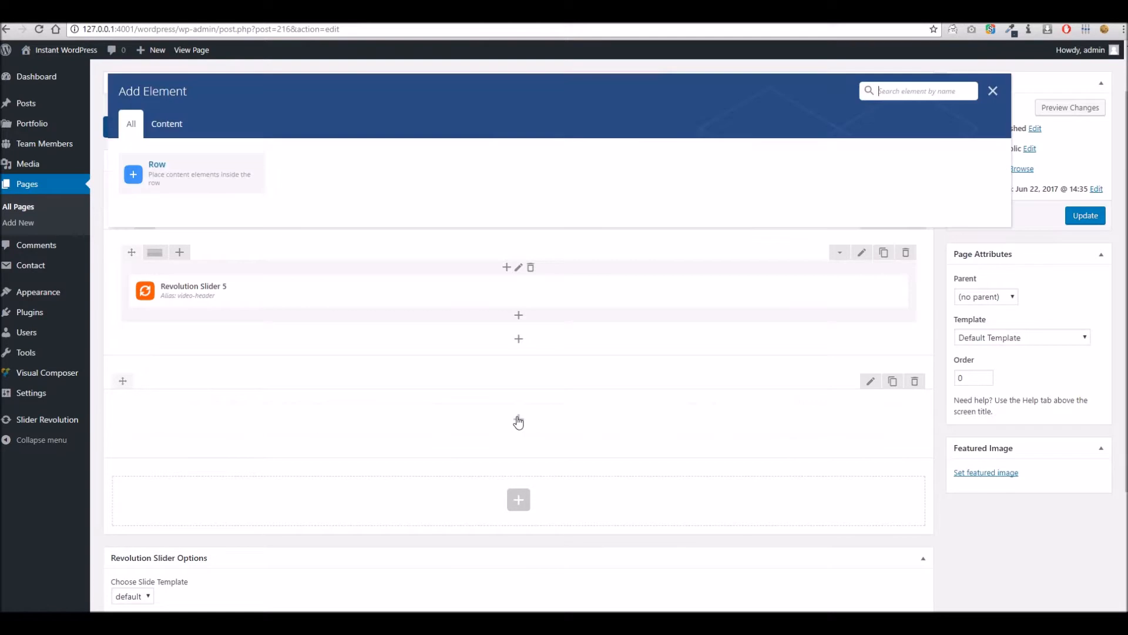
click(219, 171)
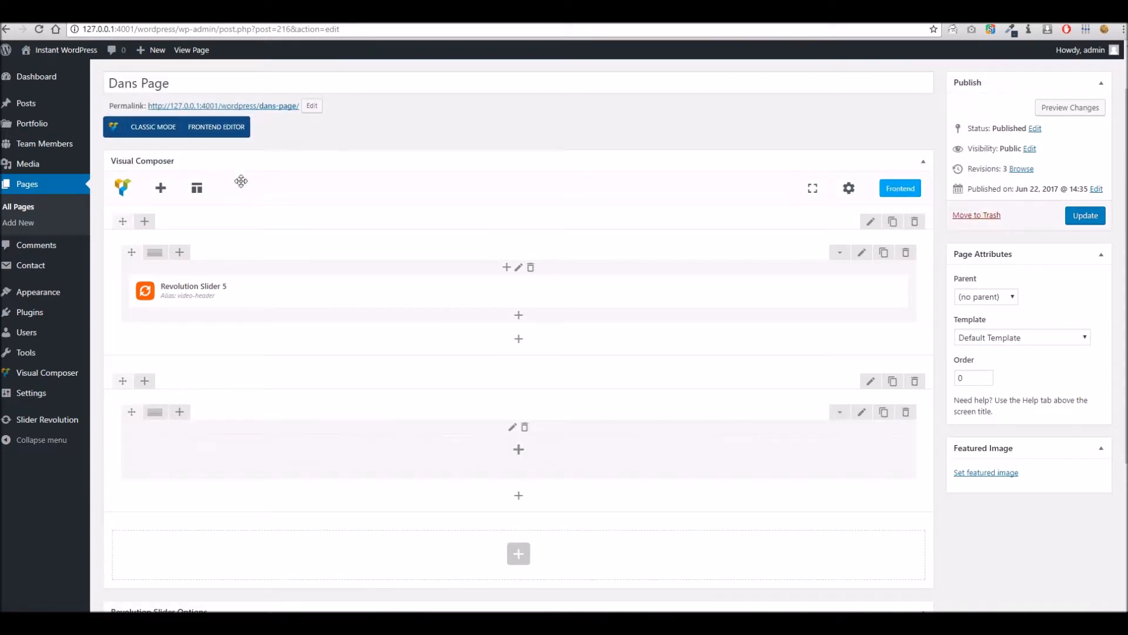
Add a Page Header element to the new row with the title "Welcome" and subtitle "We love you!", and save it.
click(518, 449)
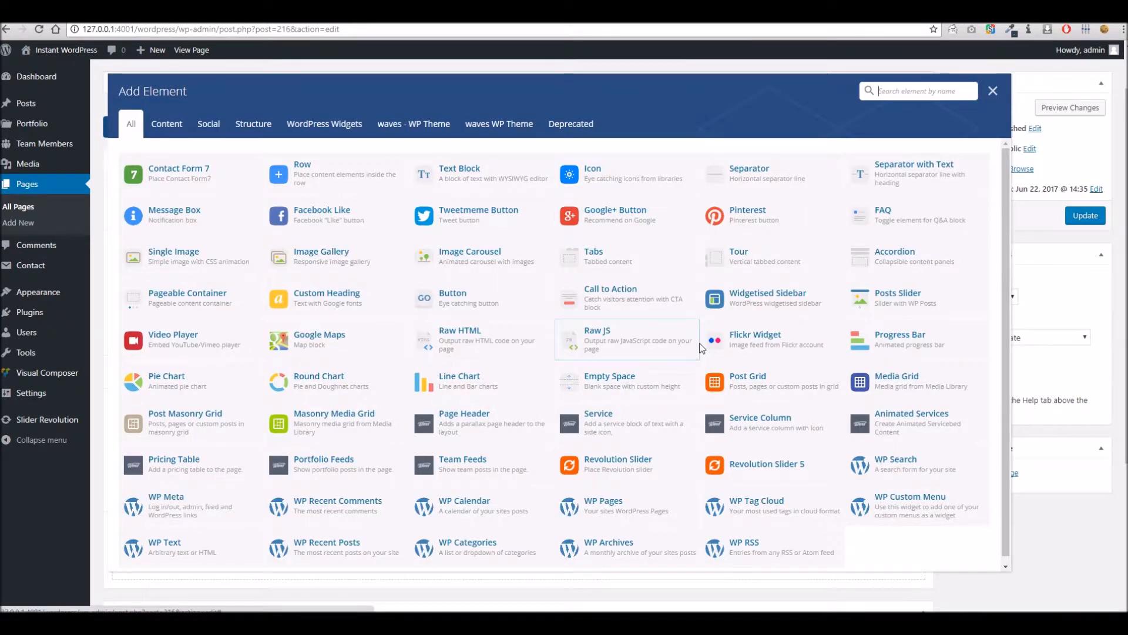
click(437, 422)
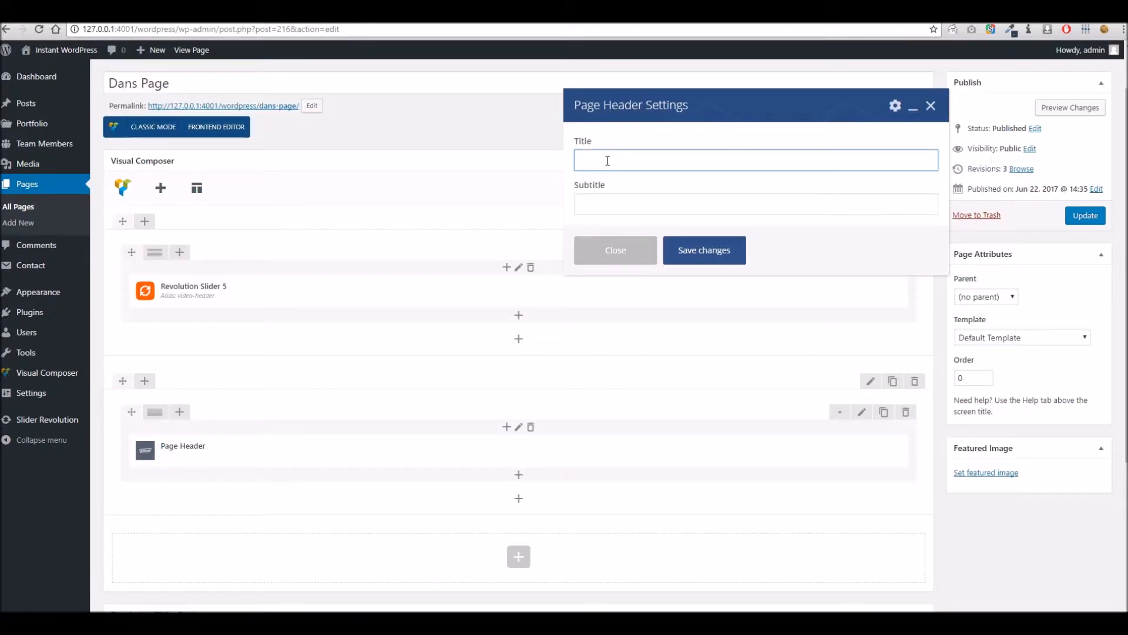
text(elcome)
key(Tab)
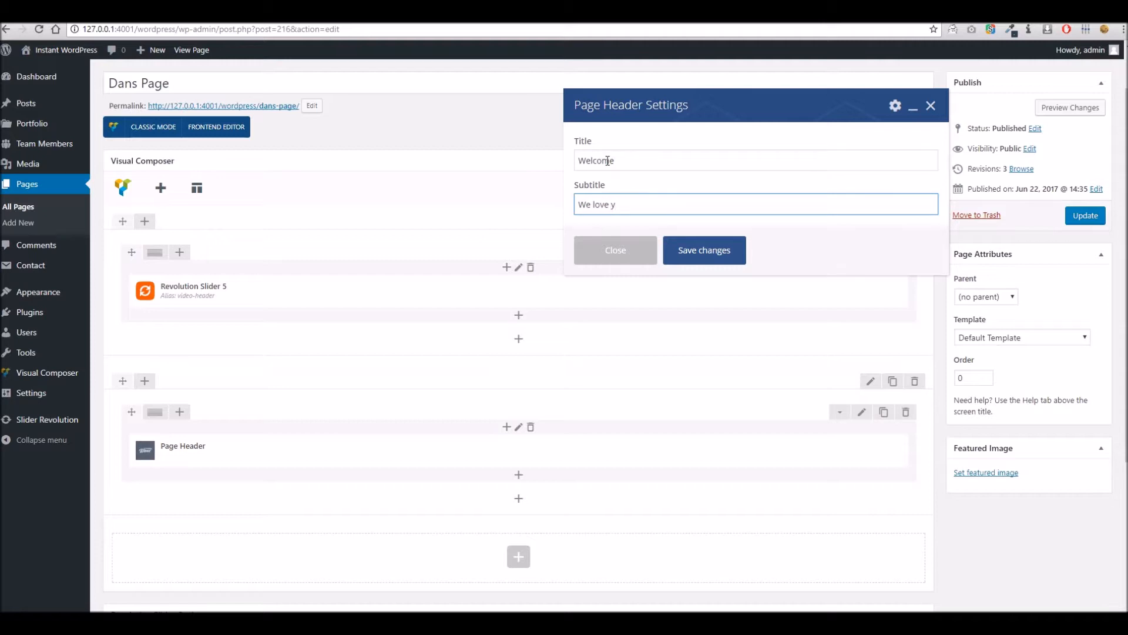
click(713, 254)
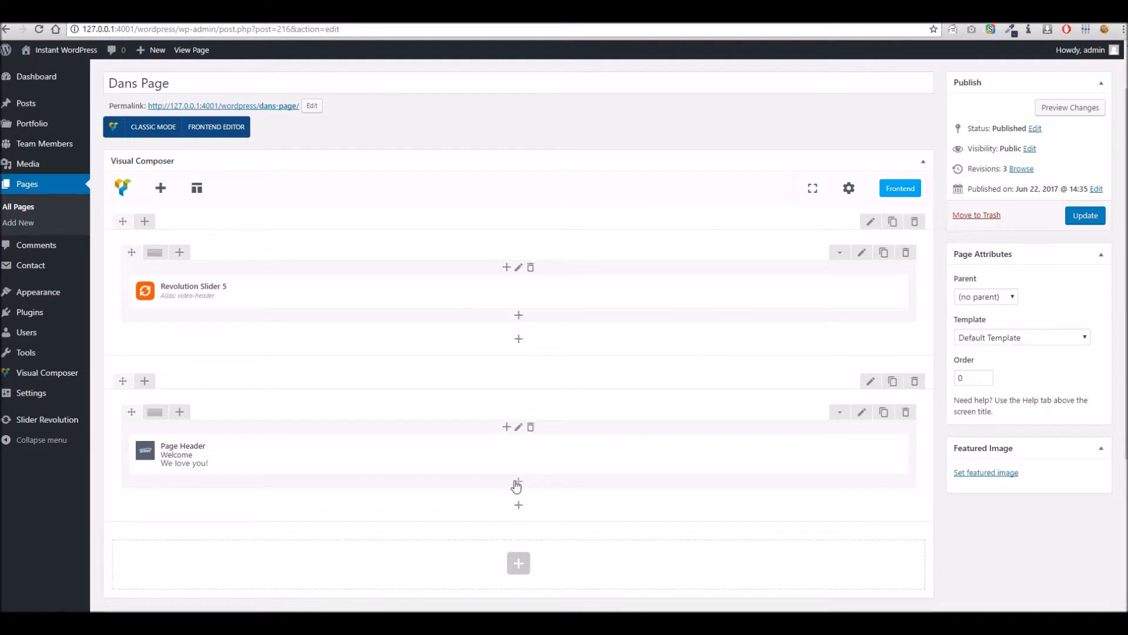
Add a second row below the Page Header in the same section, insert a Portfolio Feeds element in it and save its settings.
click(517, 507)
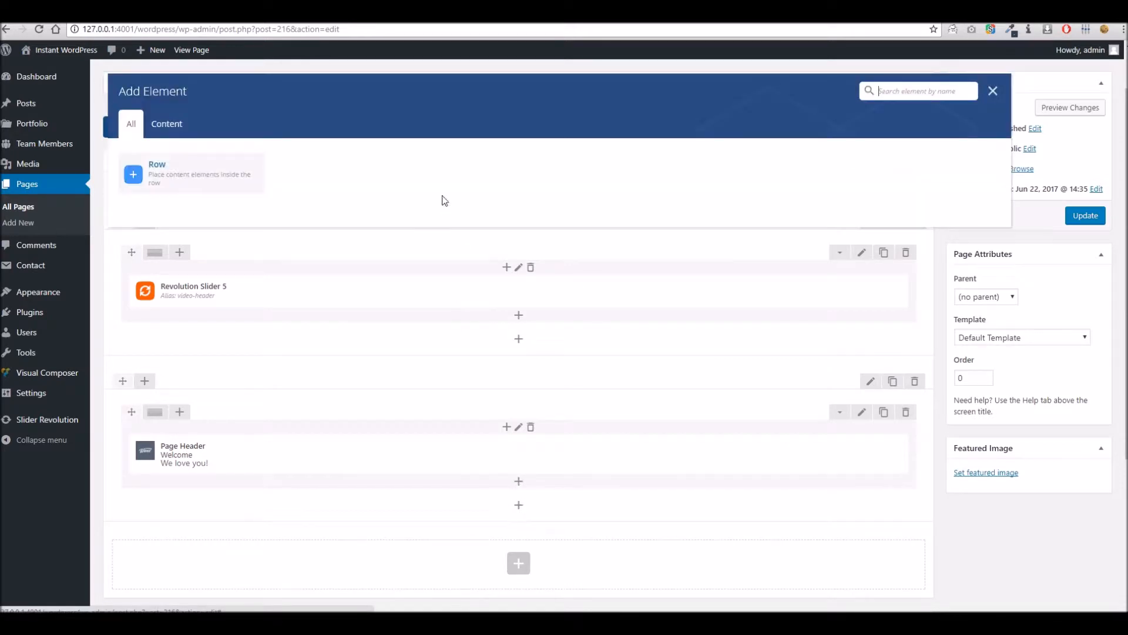
click(174, 179)
click(523, 542)
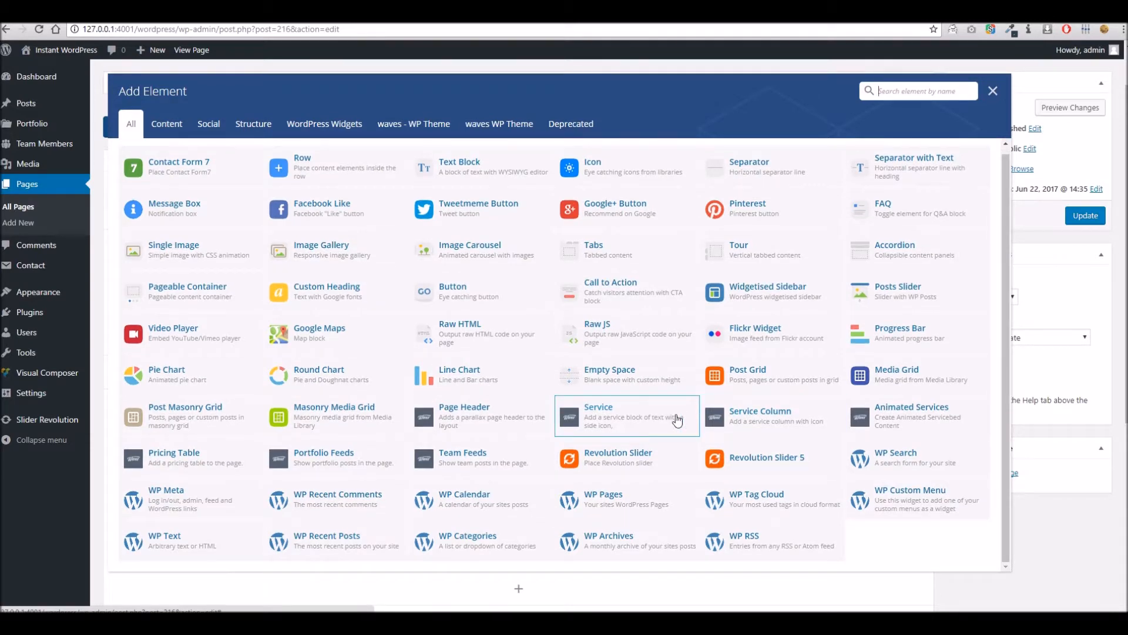
click(338, 463)
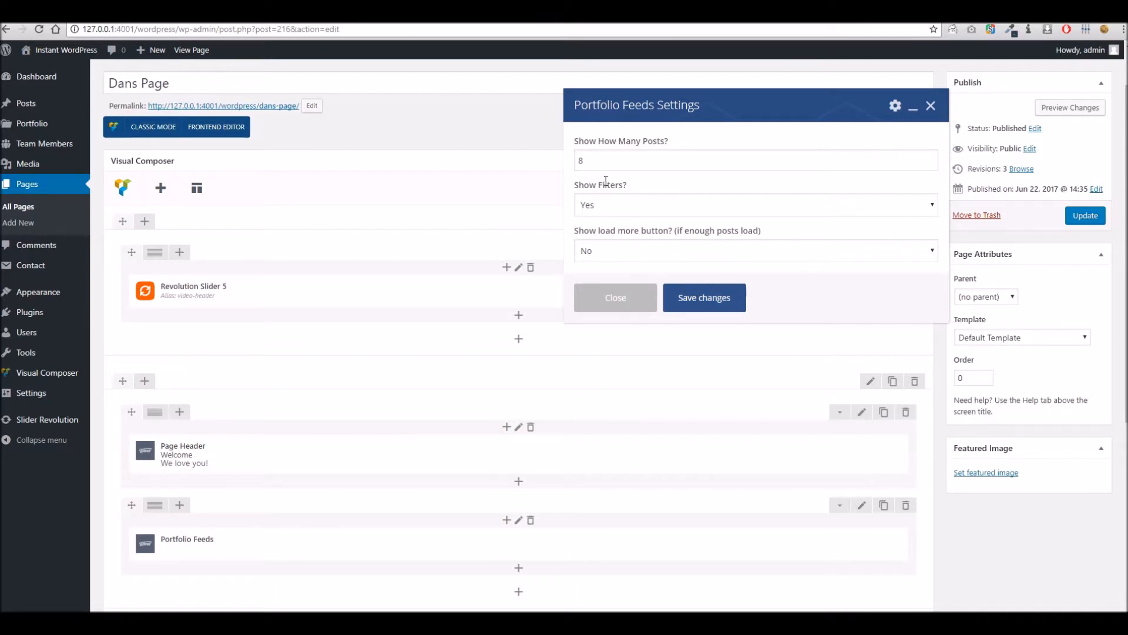
click(670, 297)
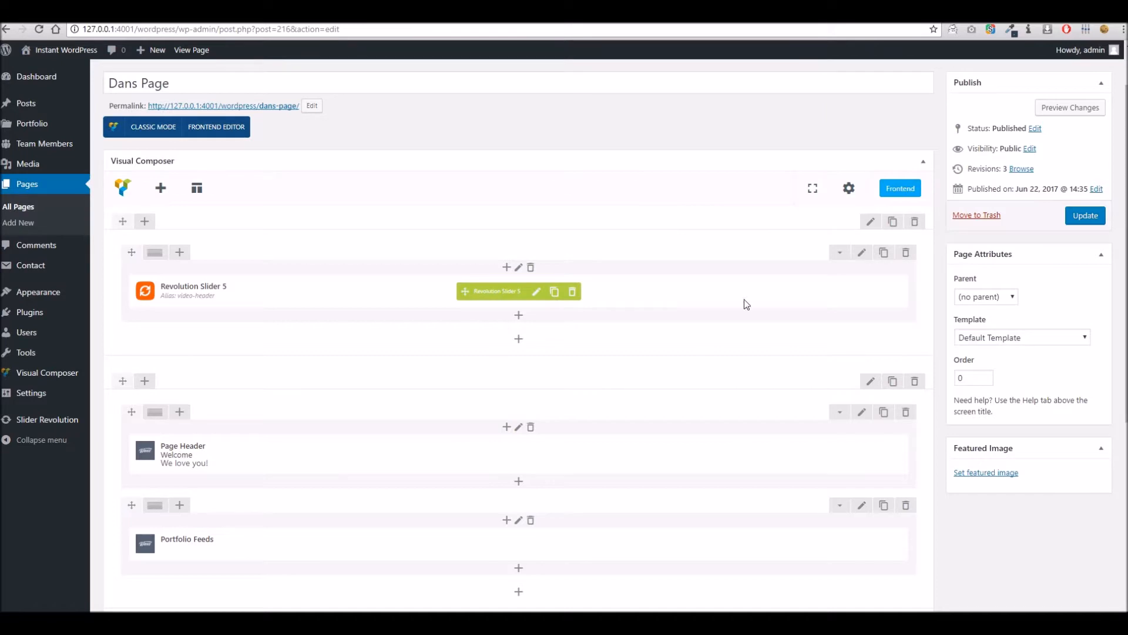
Update the page and reload the published version to review the Welcome header and the portfolio grid with its filters.
click(1097, 217)
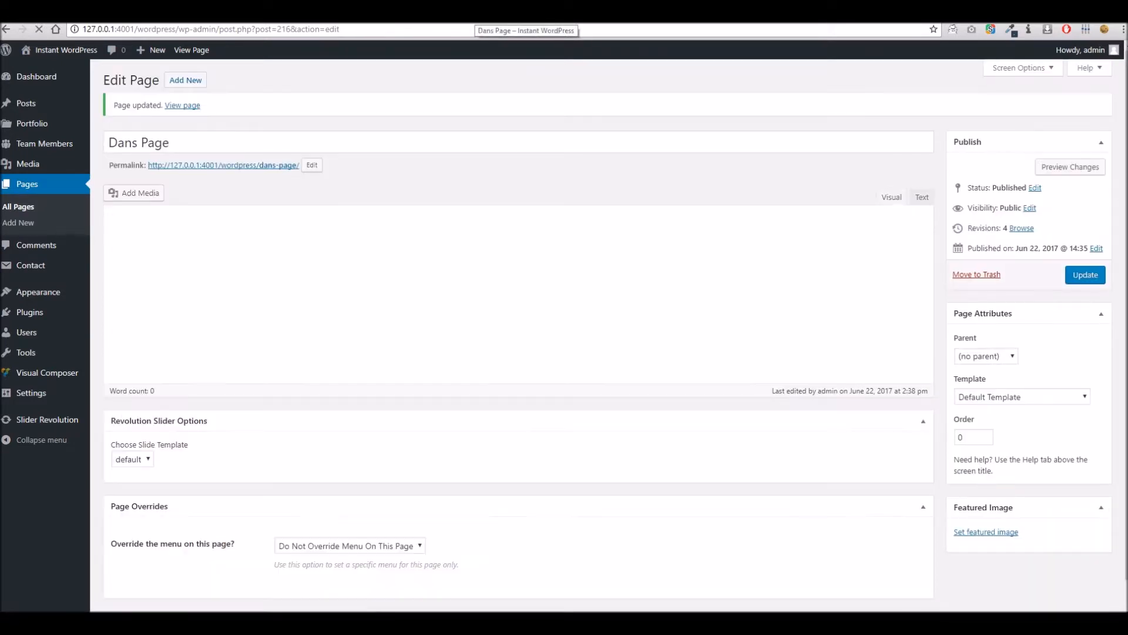
click(474, 15)
right_click(474, 15)
click(500, 51)
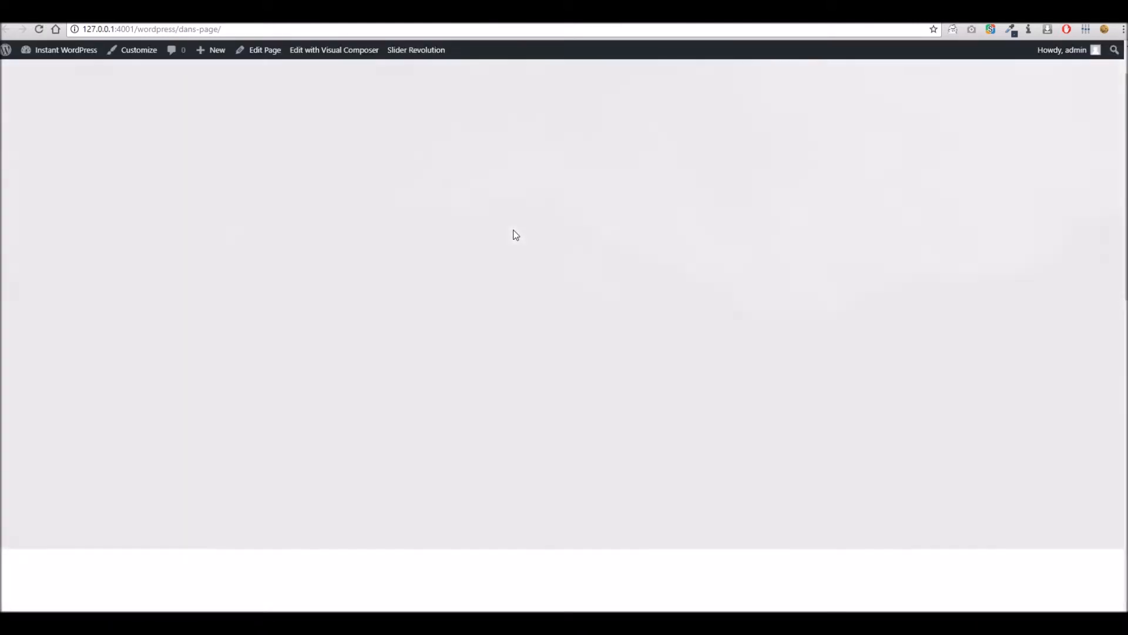
scroll(513, 303, down, 7)
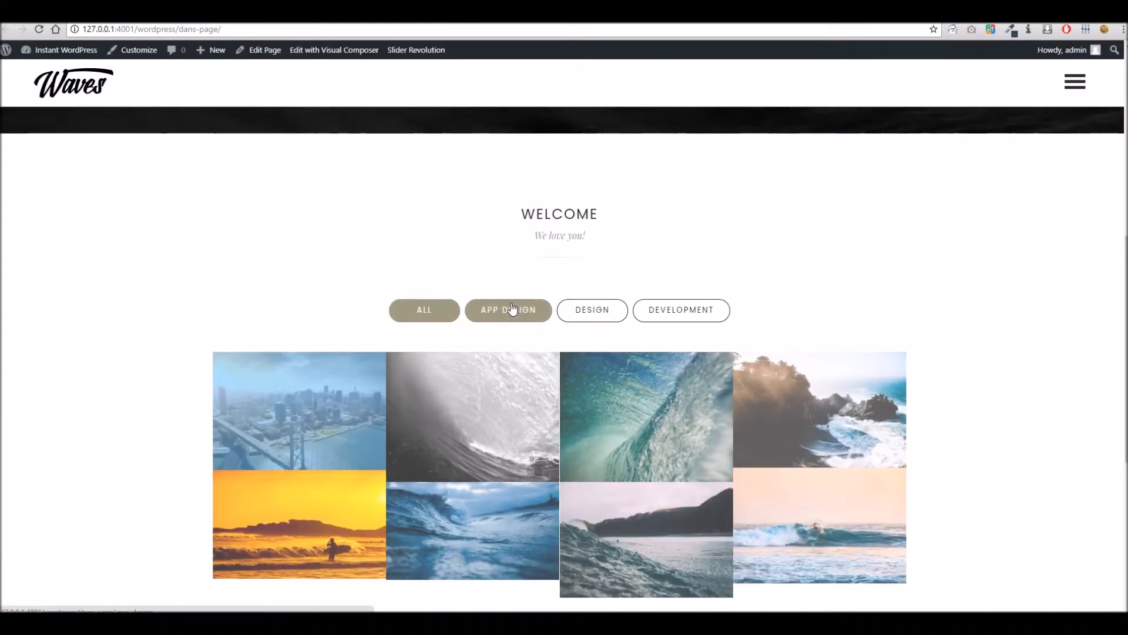
scroll(470, 308, down, 3)
scroll(650, 307, up, 6)
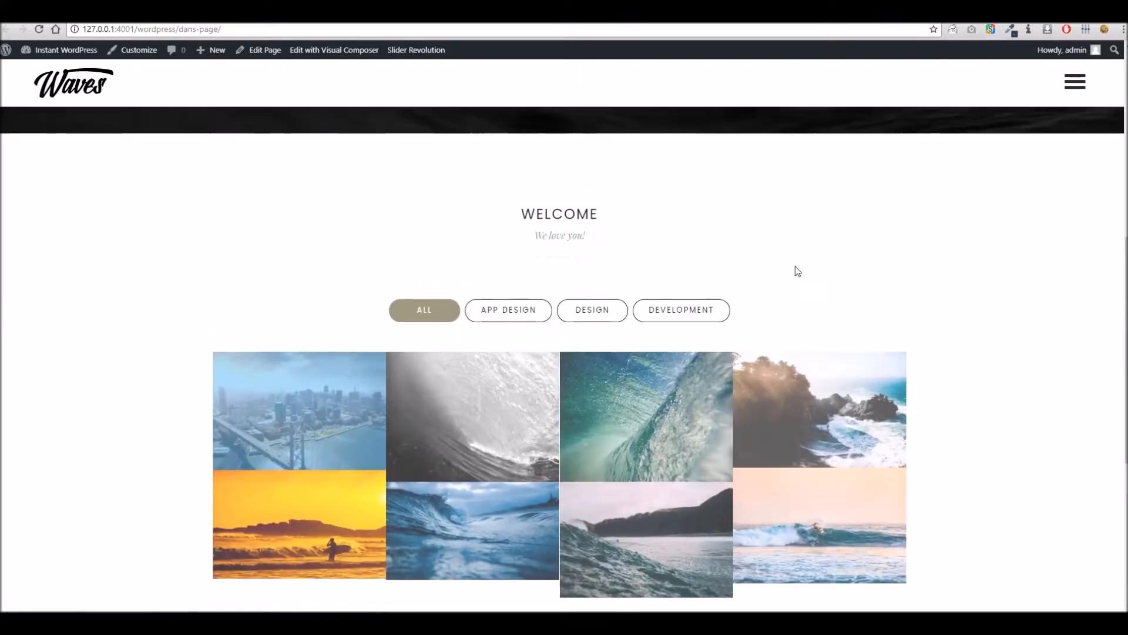
scroll(537, 385, down, 2)
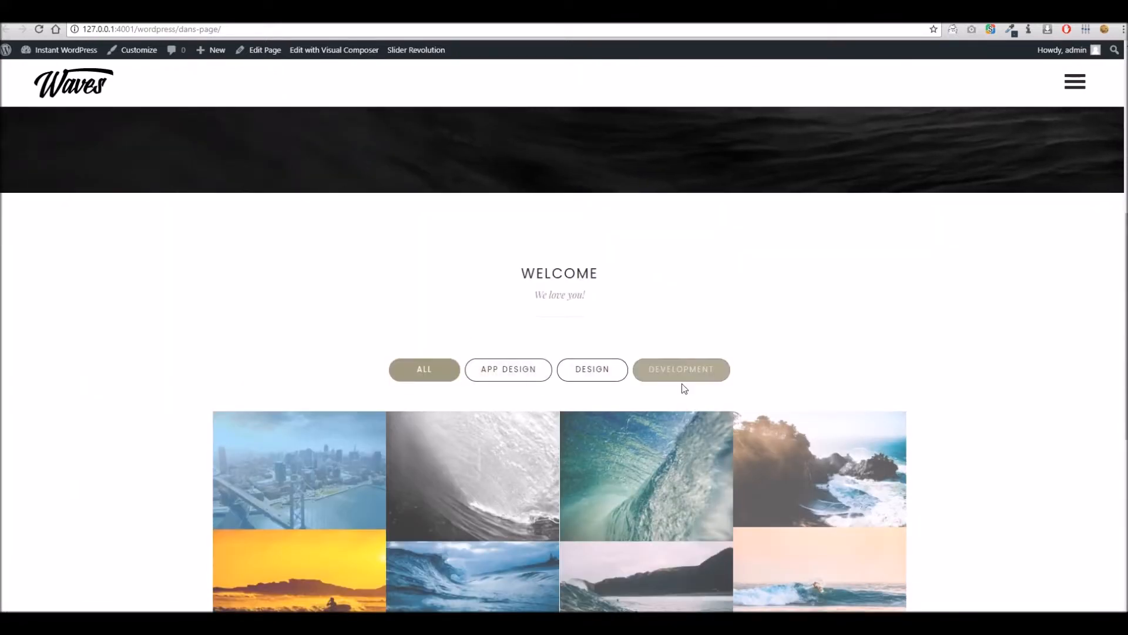
scroll(647, 388, down, 4)
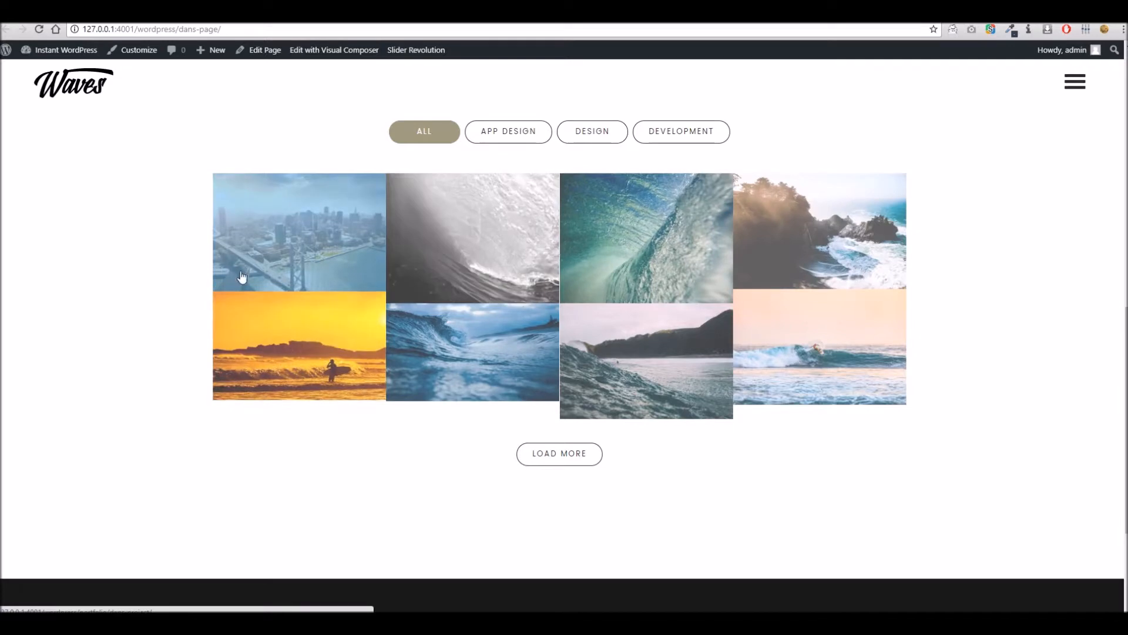
scroll(308, 333, up, 3)
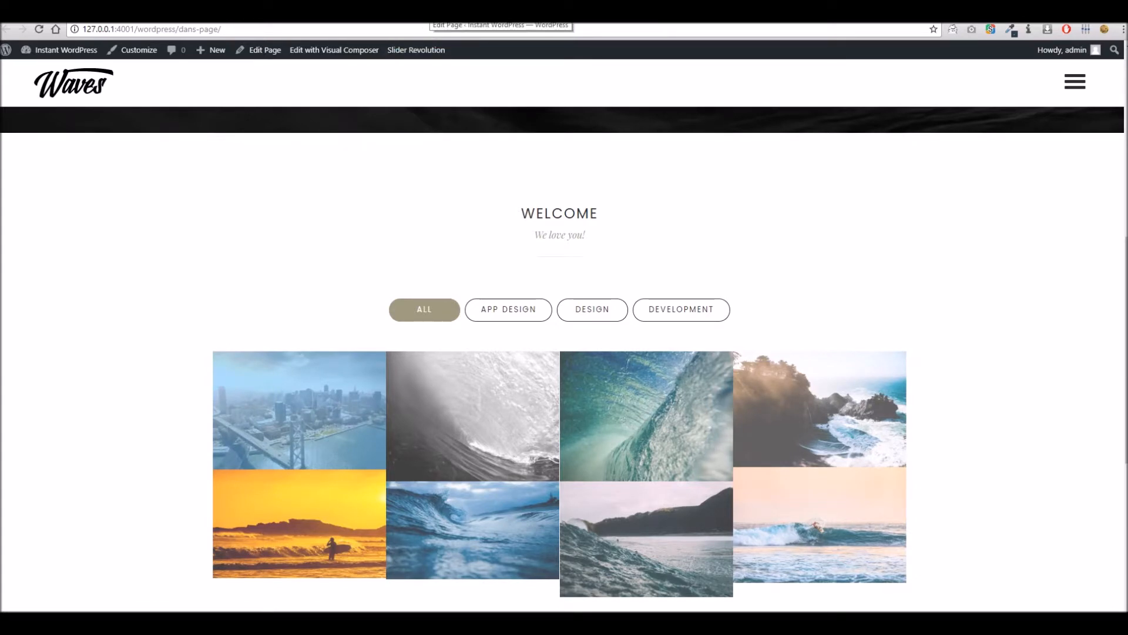
Back in the page editor, dismiss the software update popup and set the portfolio section's stretch to "Stretch section and content", saving the settings.
click(432, 14)
scroll(698, 428, down, 3)
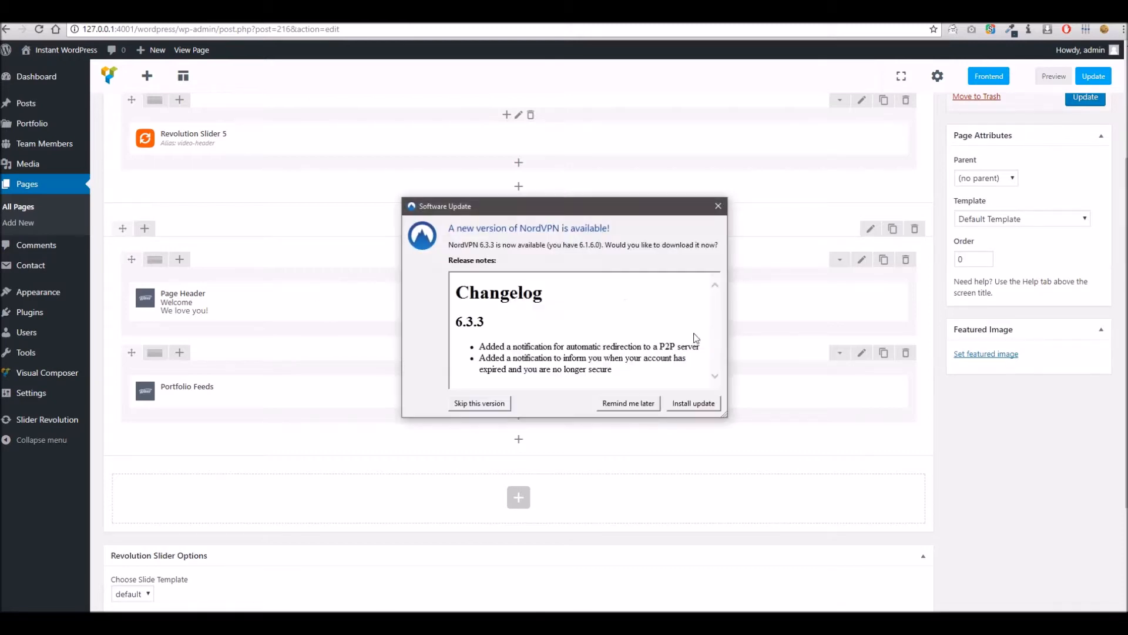
click(718, 206)
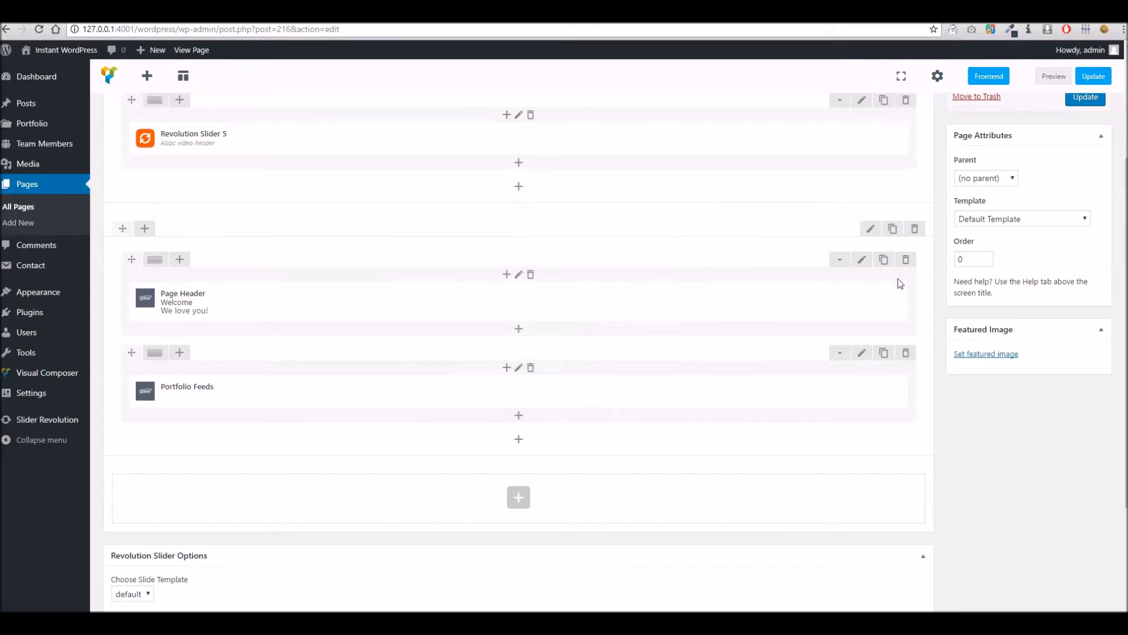
click(870, 229)
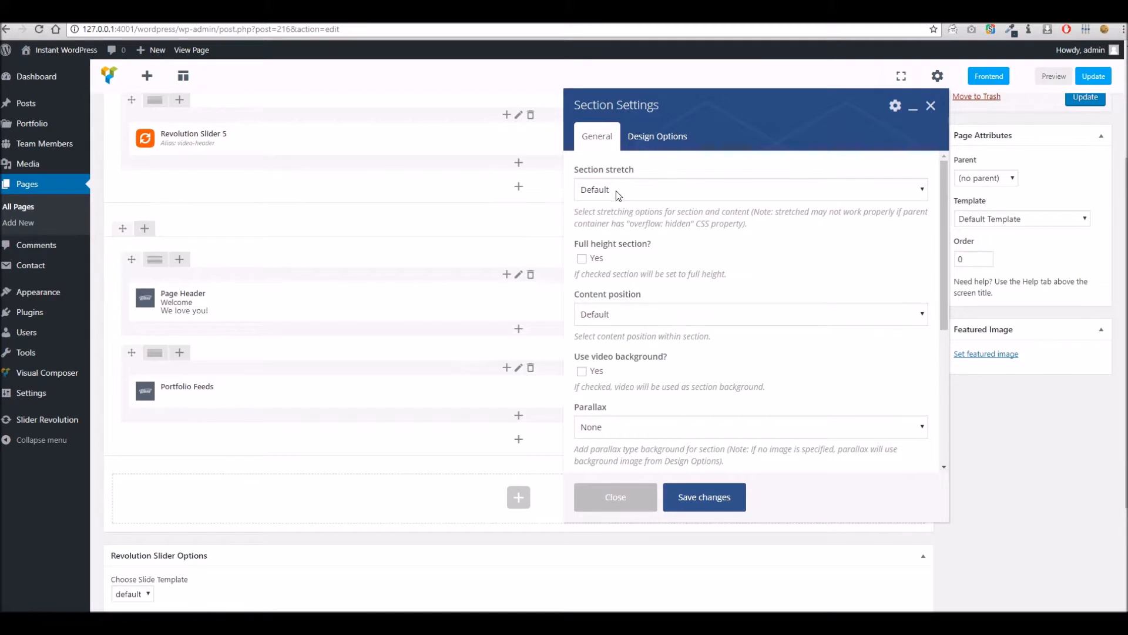
click(616, 190)
click(627, 231)
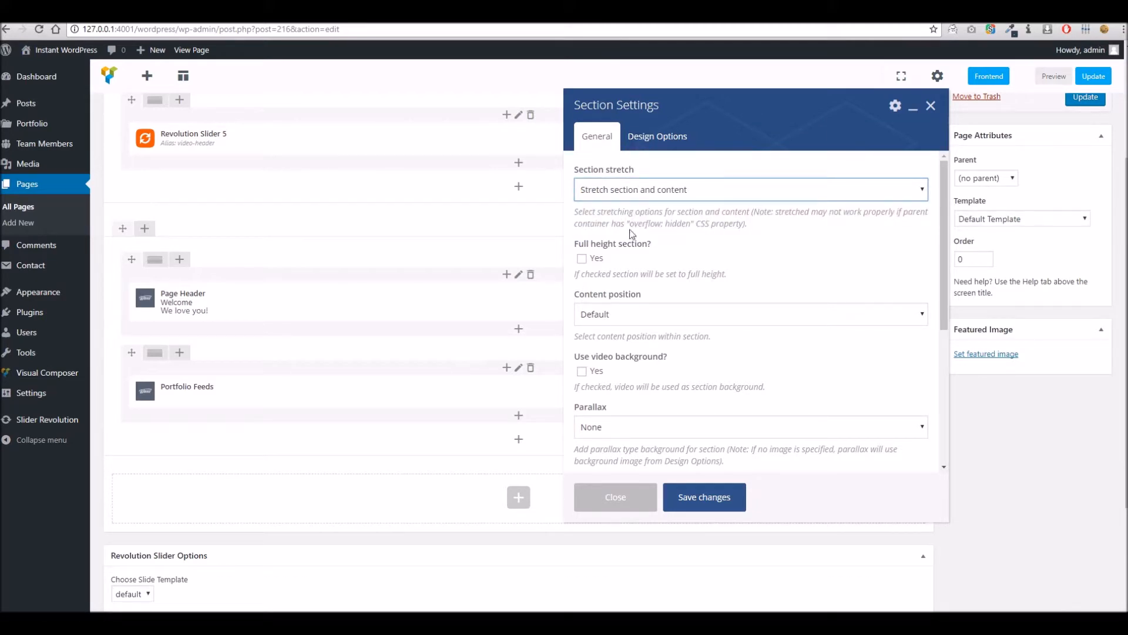
click(680, 515)
Update the page with the stretched portfolio section and reload the published page to check the width of the portfolio grid.
click(1093, 77)
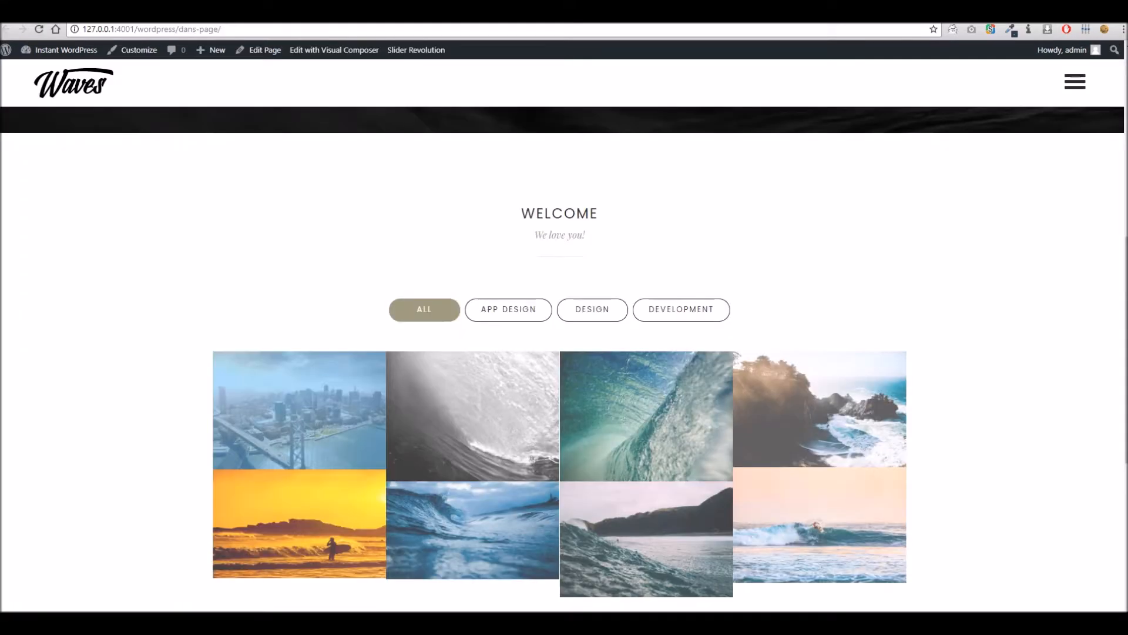
right_click(522, 22)
click(539, 29)
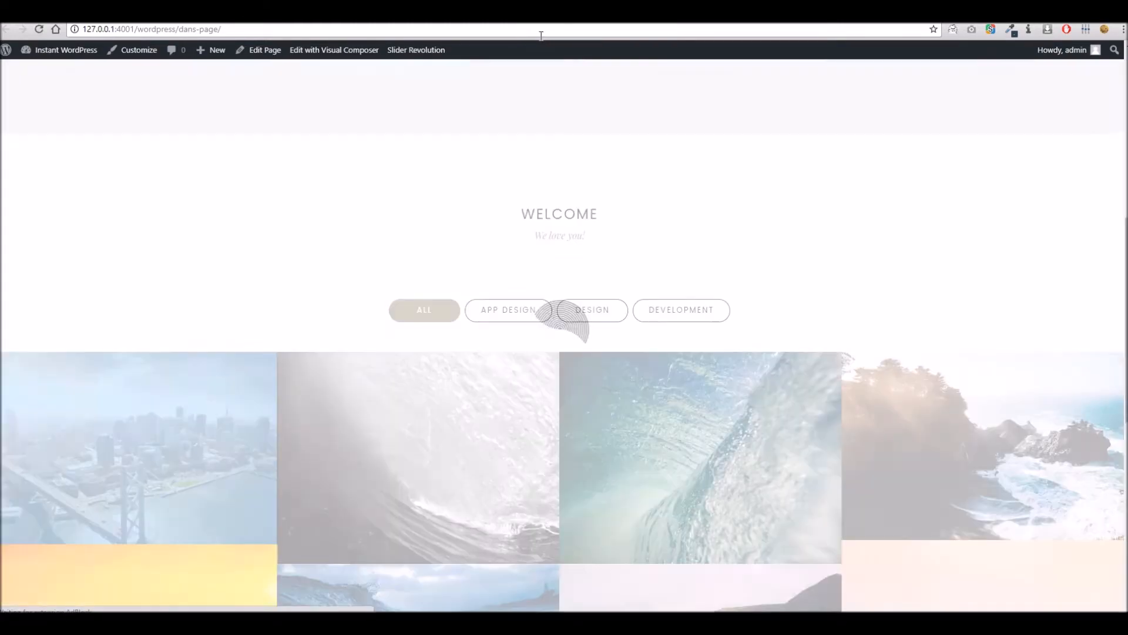
scroll(535, 270, down, 8)
scroll(529, 339, up, 7)
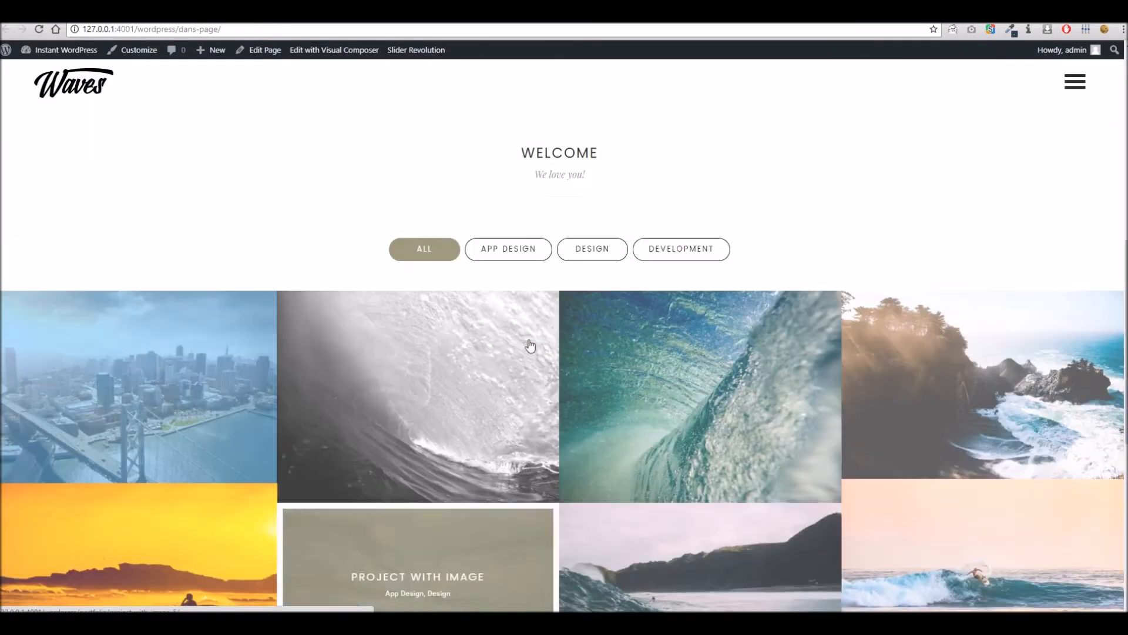
scroll(529, 341, down, 8)
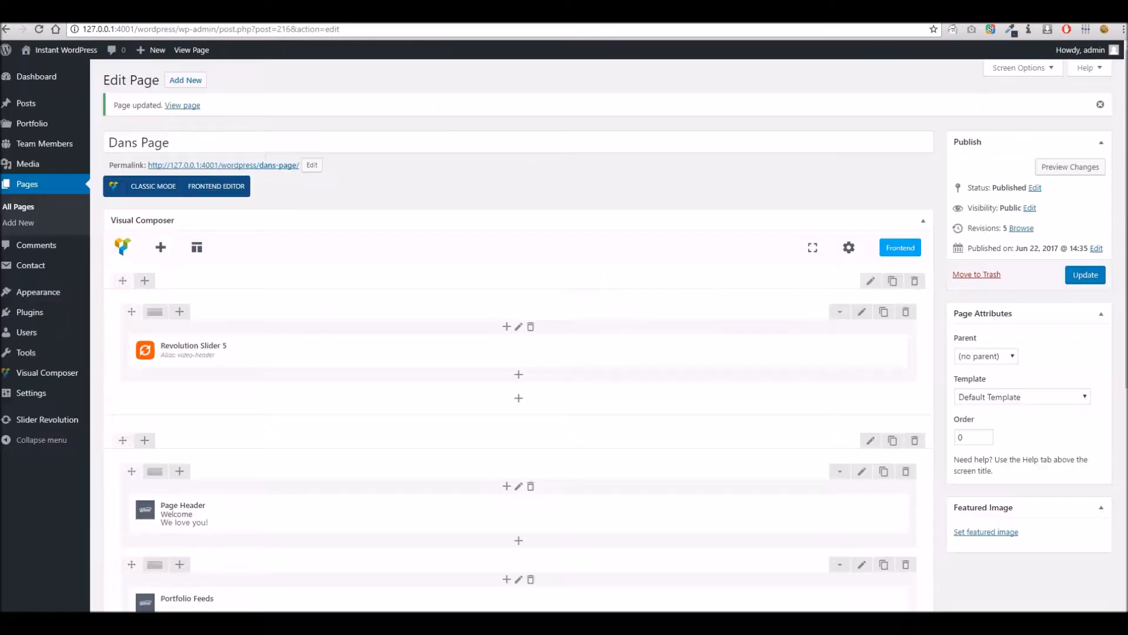
Add a new row at the page's end with a Page Header titled "a nice bg" and subtitled "very cool", and save it.
scroll(529, 323, down, 5)
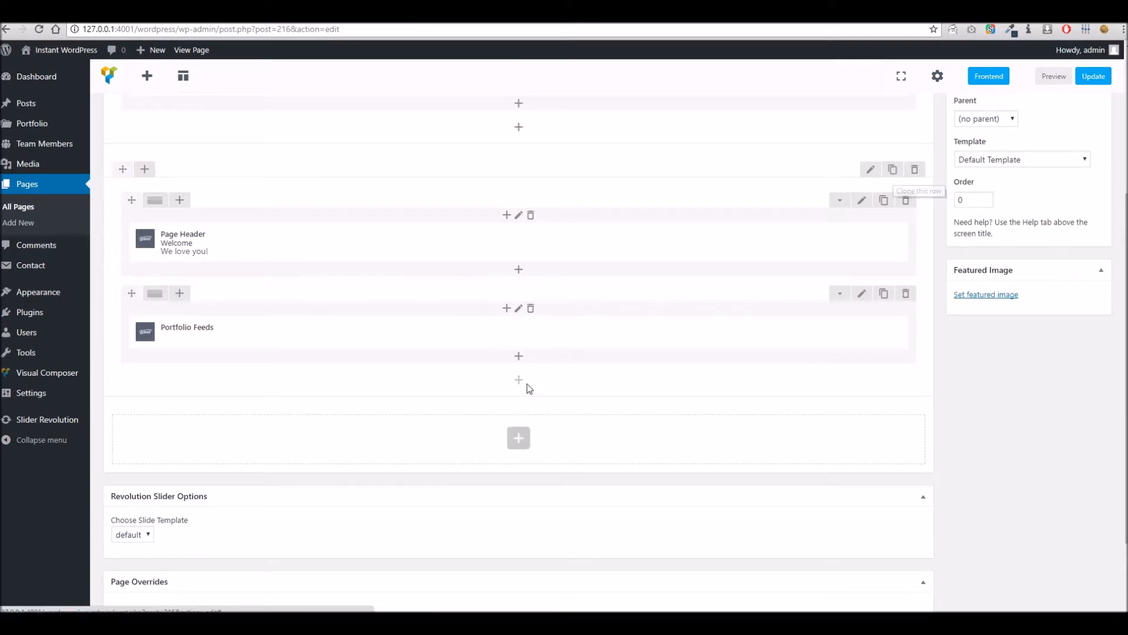
click(517, 445)
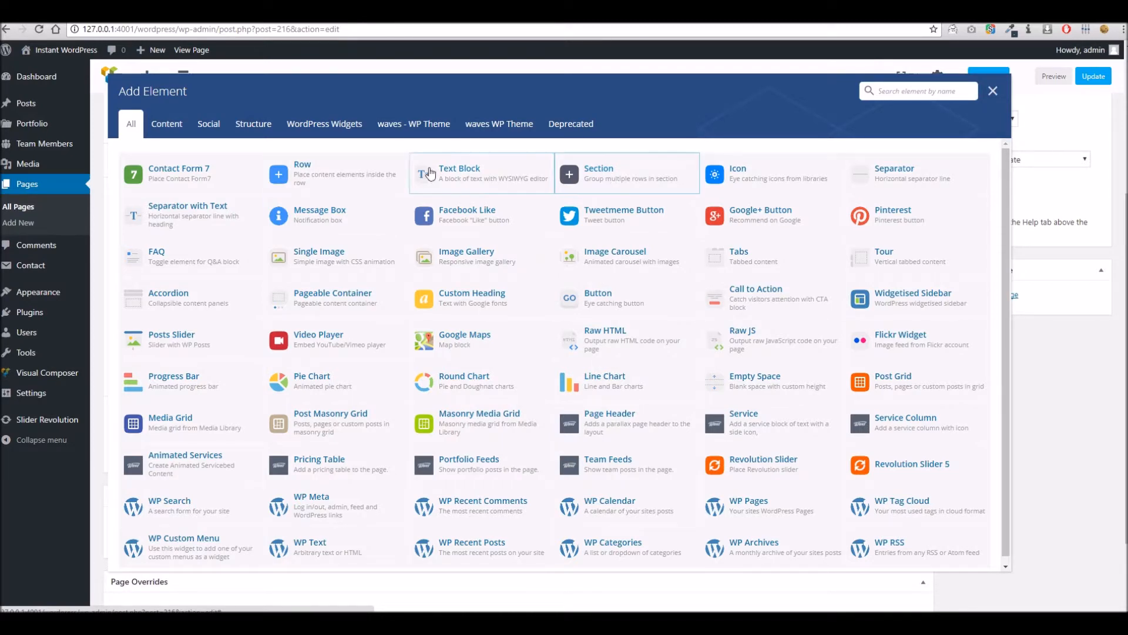
click(393, 174)
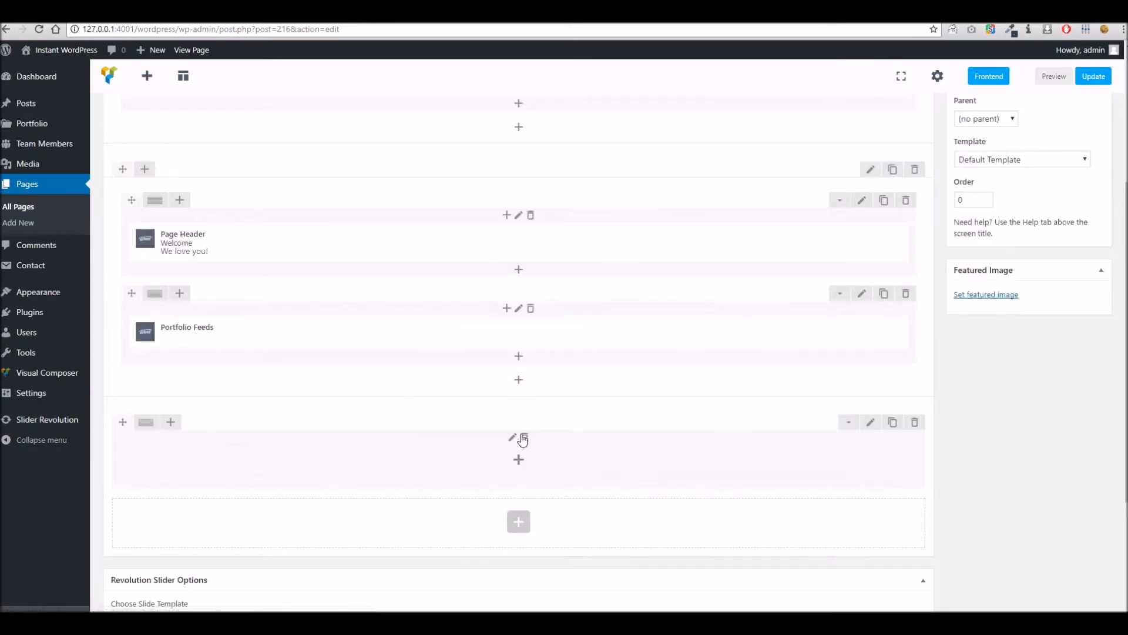
click(519, 459)
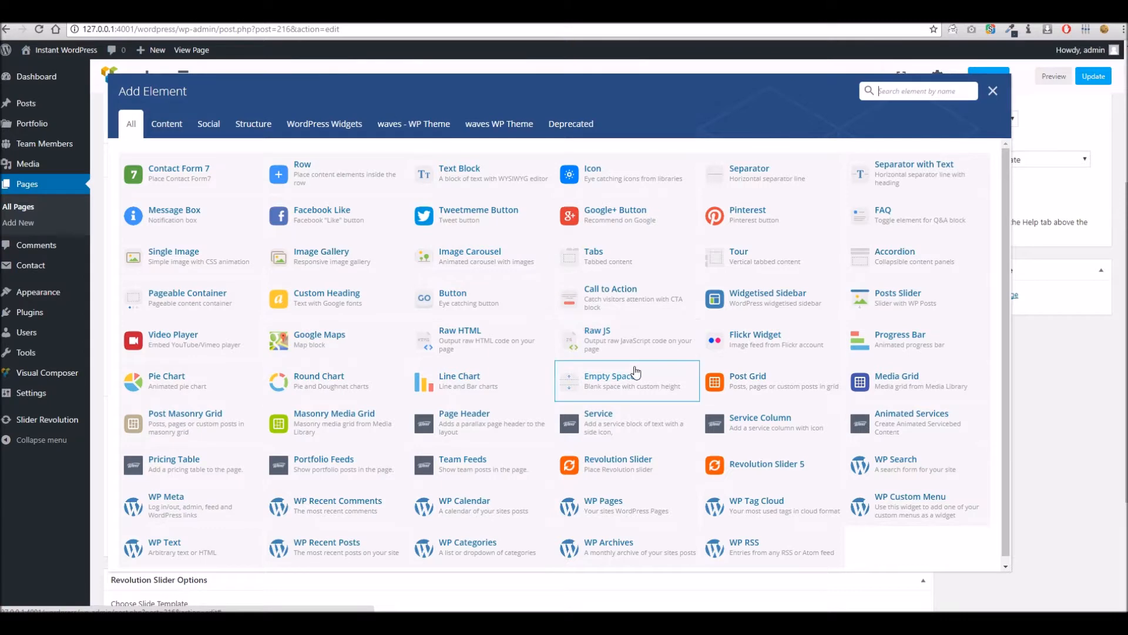
click(496, 433)
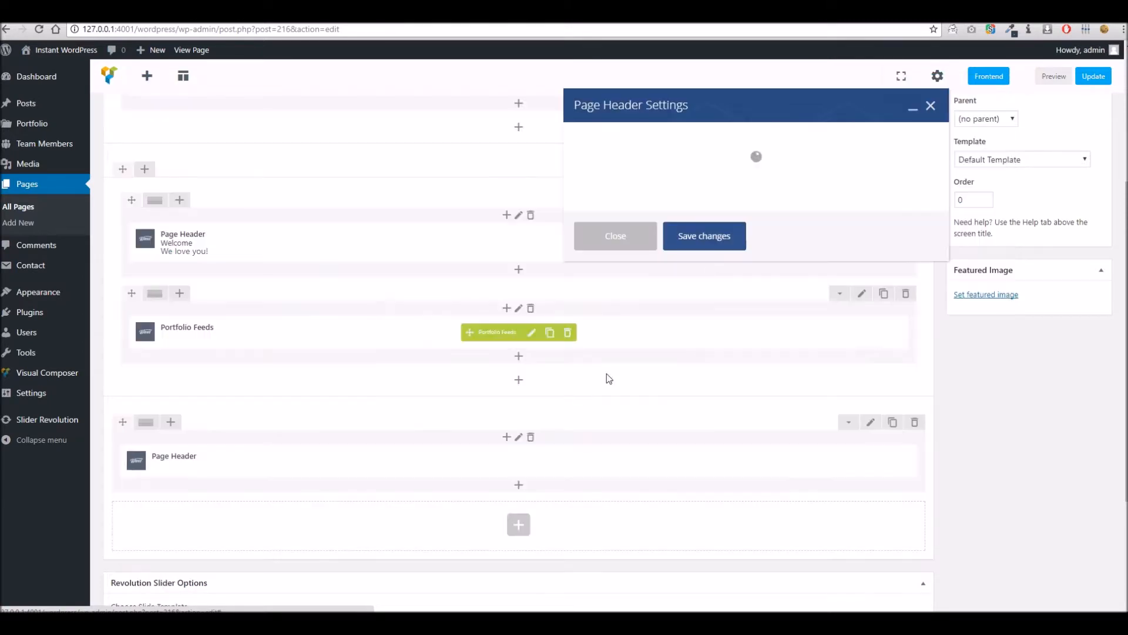
click(623, 165)
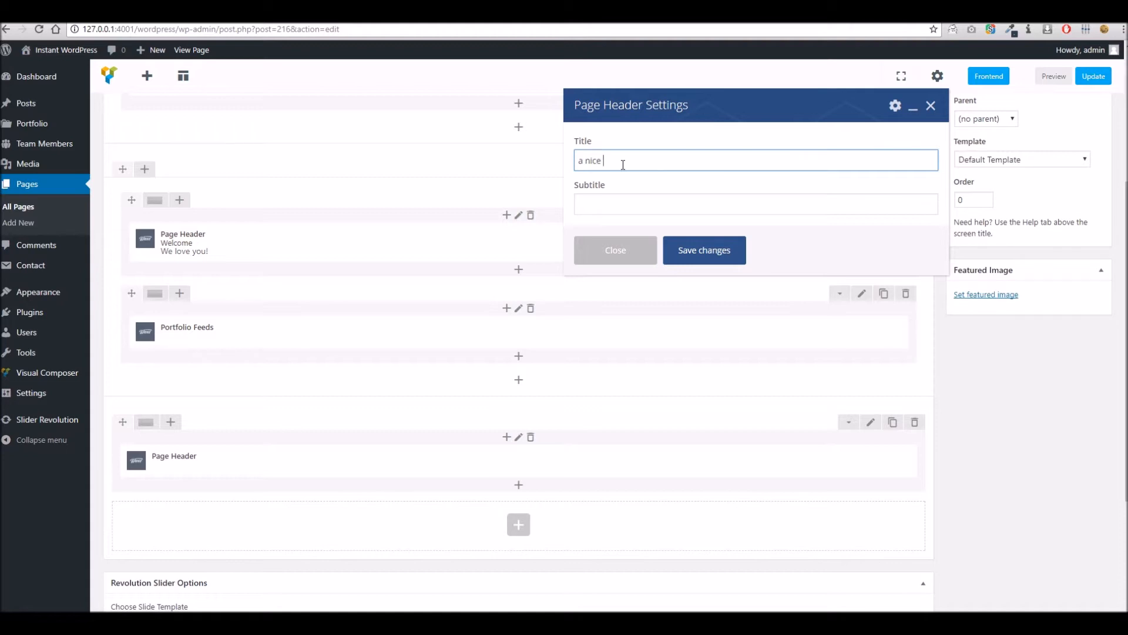
key(Tab)
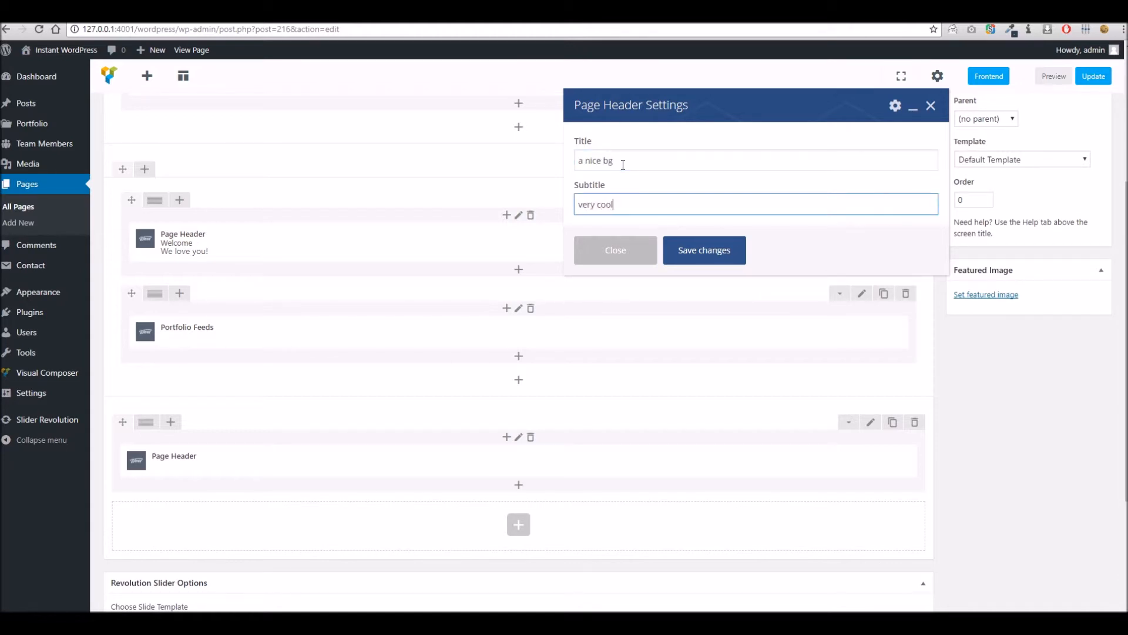
click(707, 253)
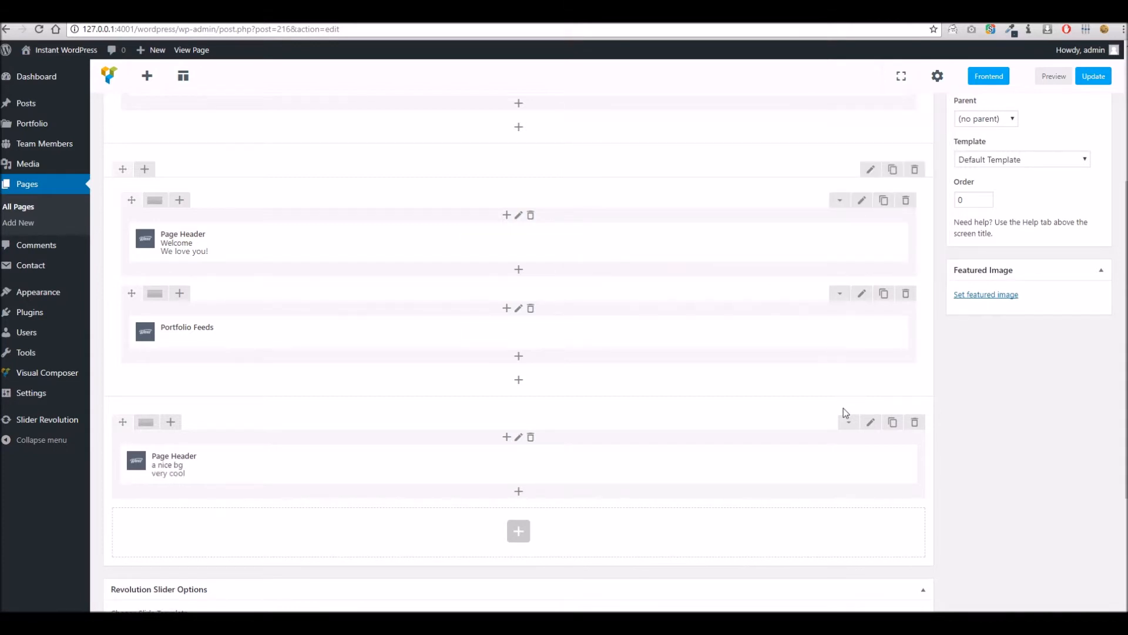
Give the "a nice bg" row a Simple parallax background using the wave photo with the dark headland and pink sky, and save the settings.
click(871, 423)
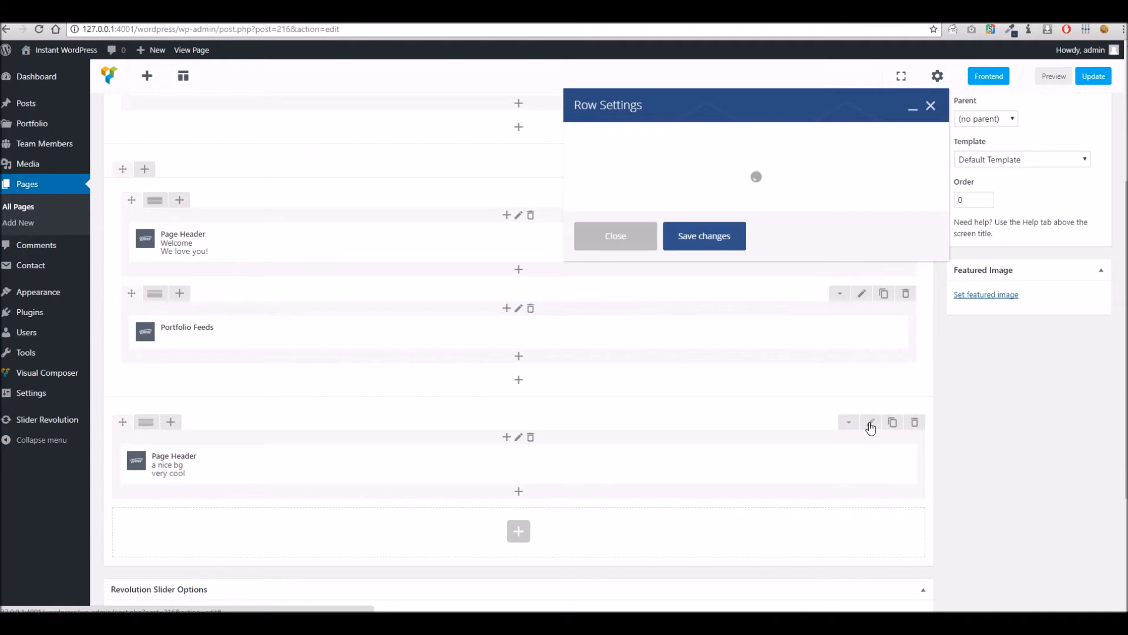
scroll(781, 372, down, 3)
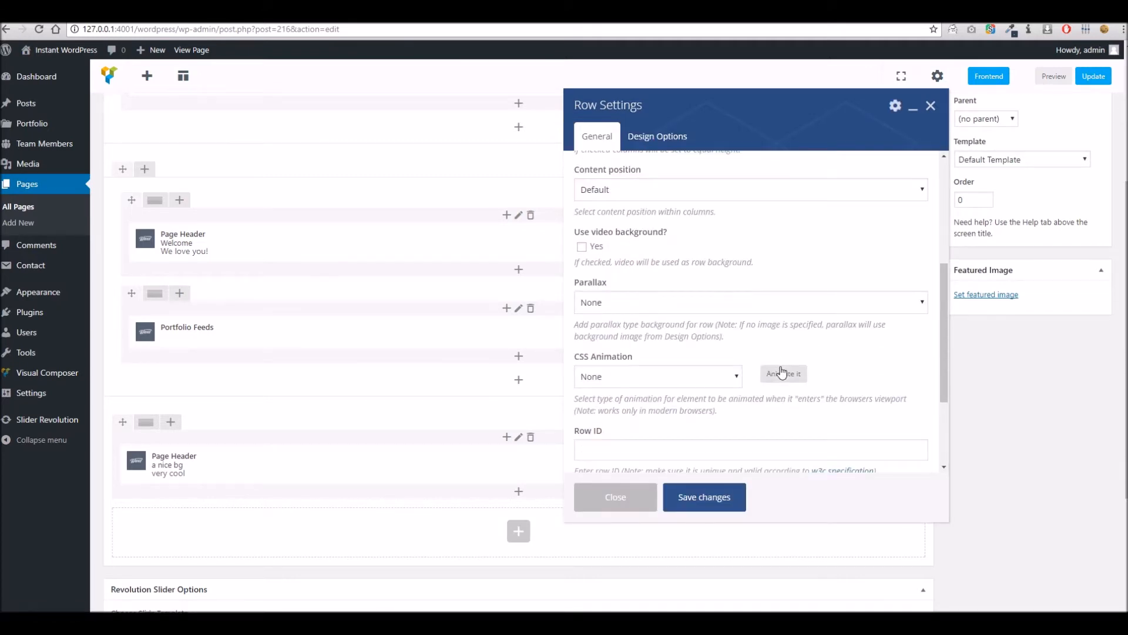
click(626, 304)
click(626, 326)
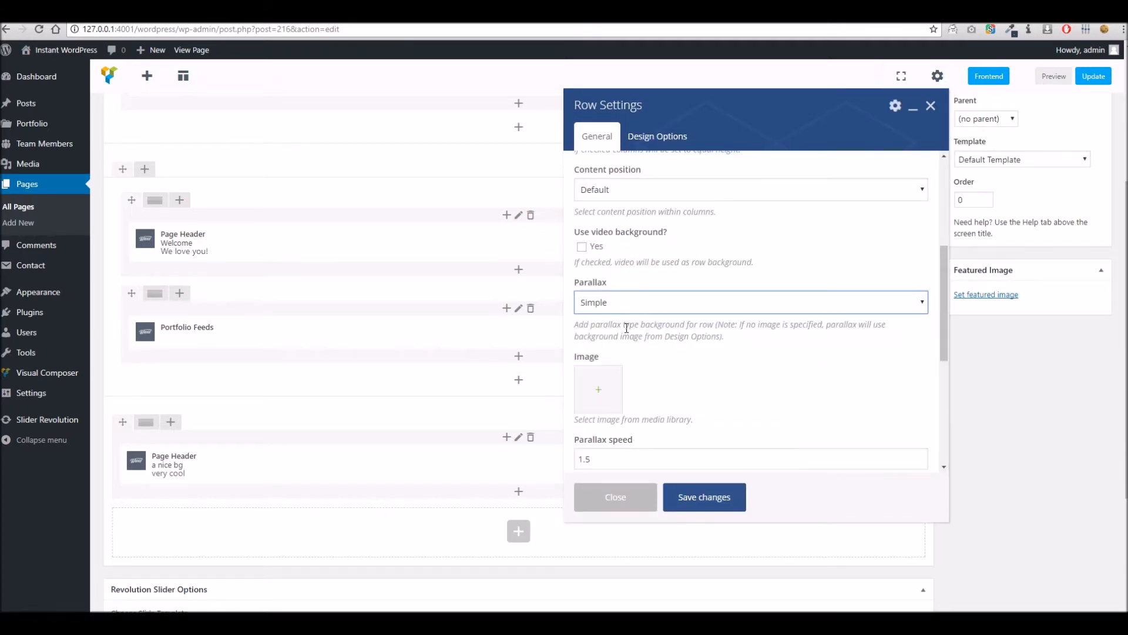
click(600, 392)
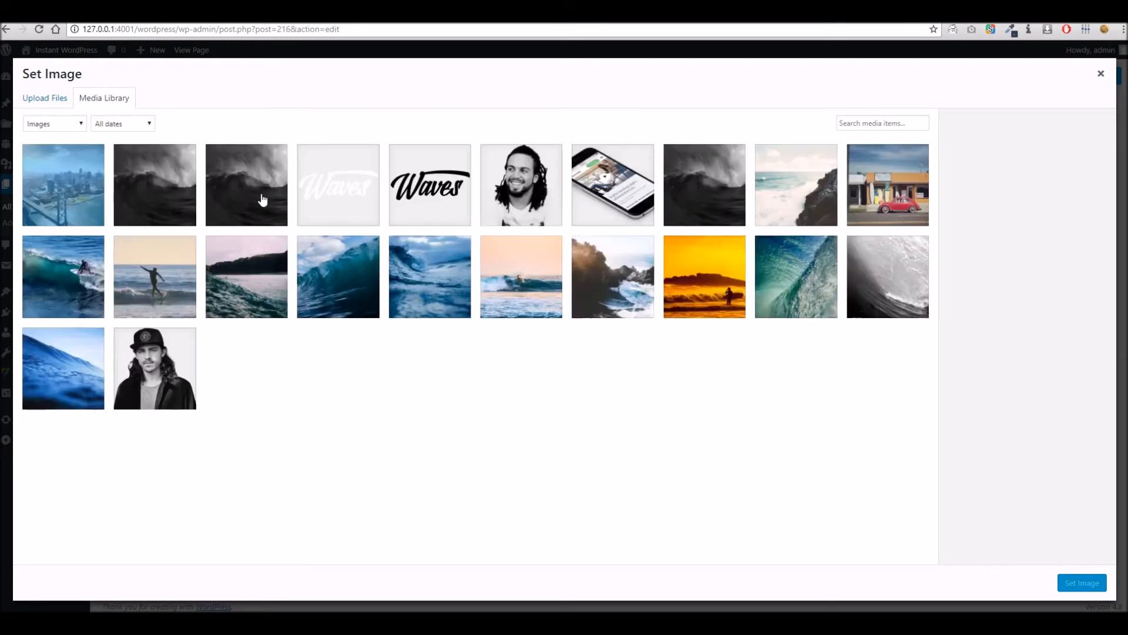
click(162, 200)
click(246, 276)
click(1083, 583)
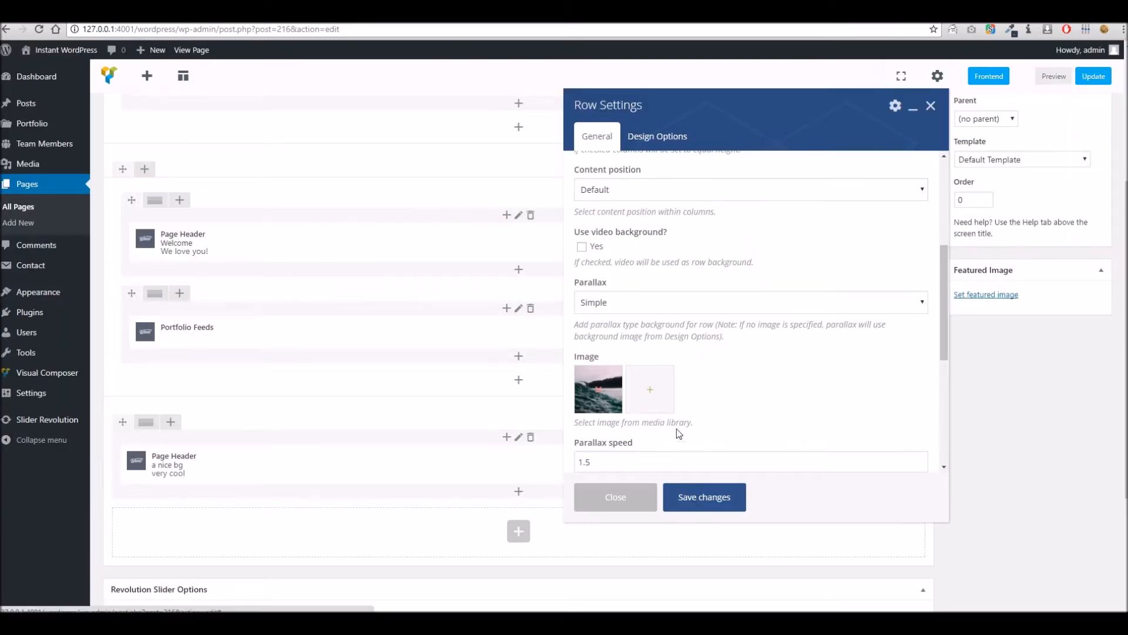
click(687, 496)
Update the page and reload the published version to check the new parallax header row below the portfolio grid.
click(1093, 76)
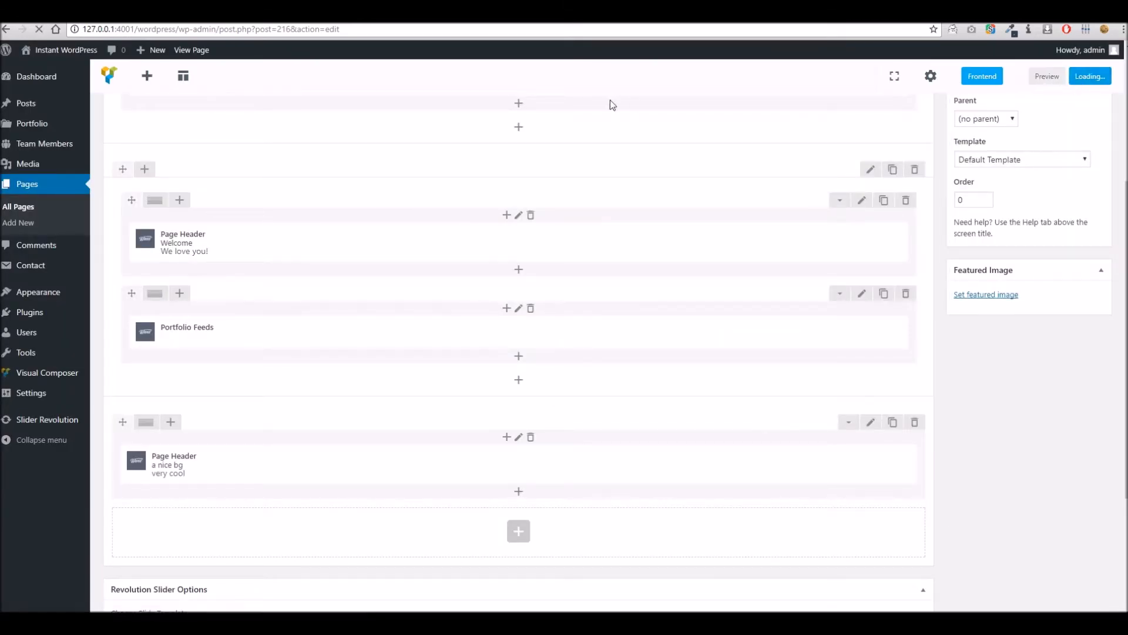
click(511, 13)
right_click(511, 13)
click(527, 31)
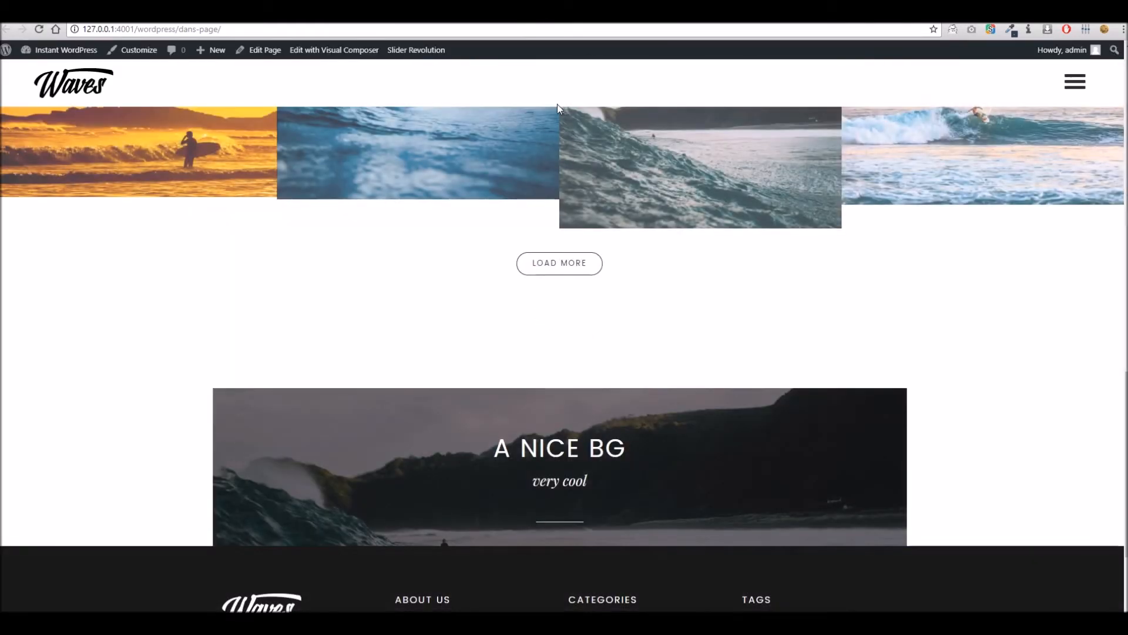
scroll(615, 426, down, 2)
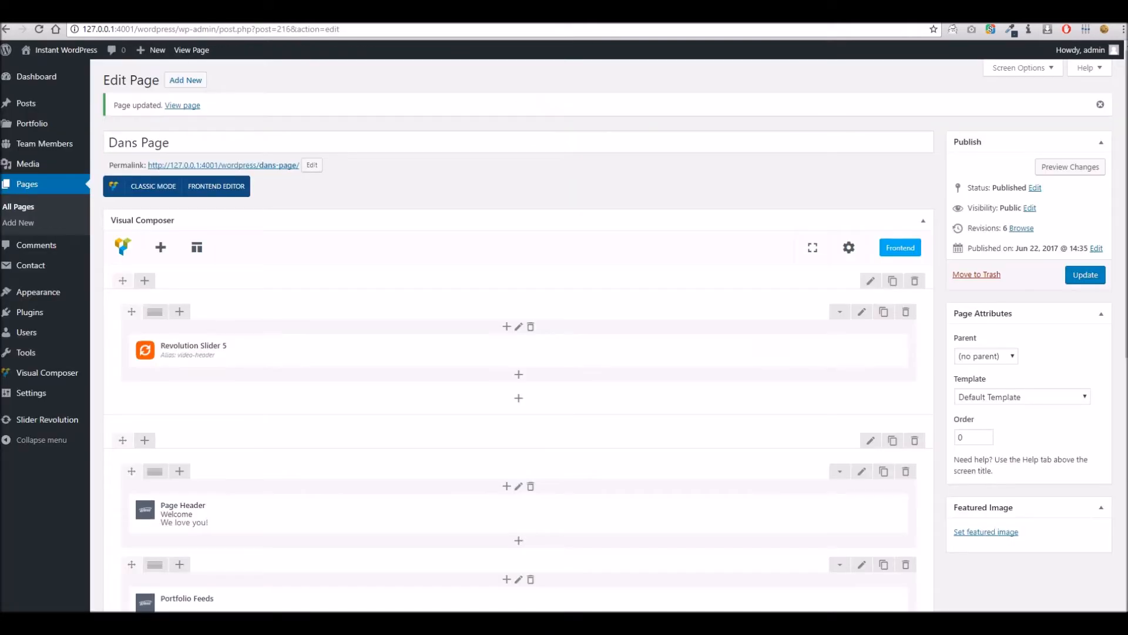
Back in the page editor, set the "a nice bg" row's stretch to "Stretch row" and save the settings.
scroll(655, 342, down, 7)
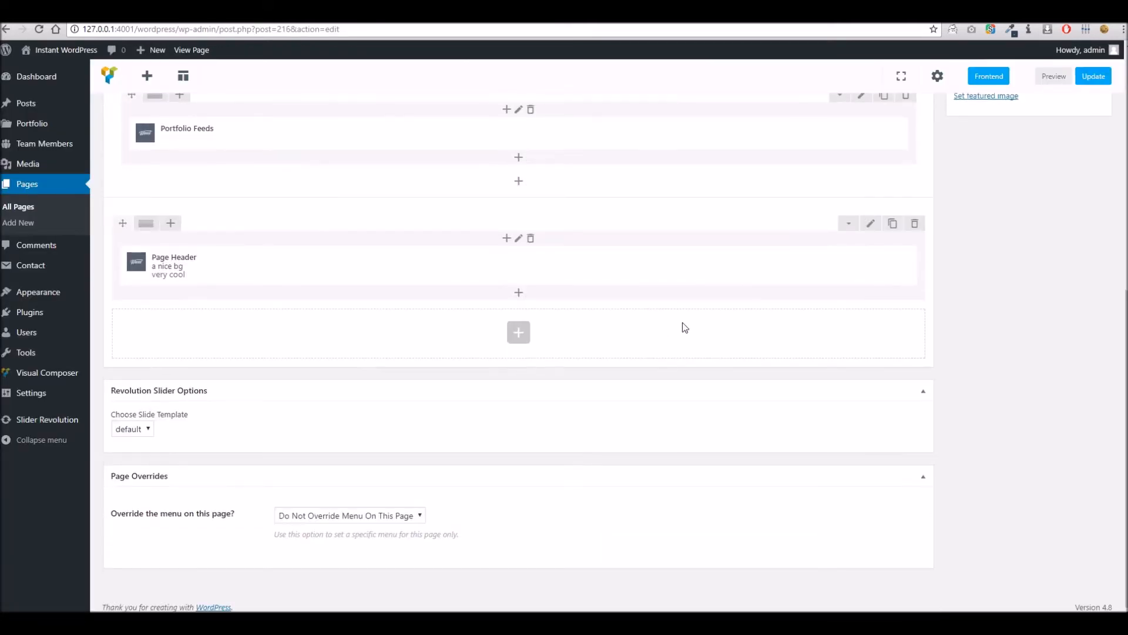
click(870, 223)
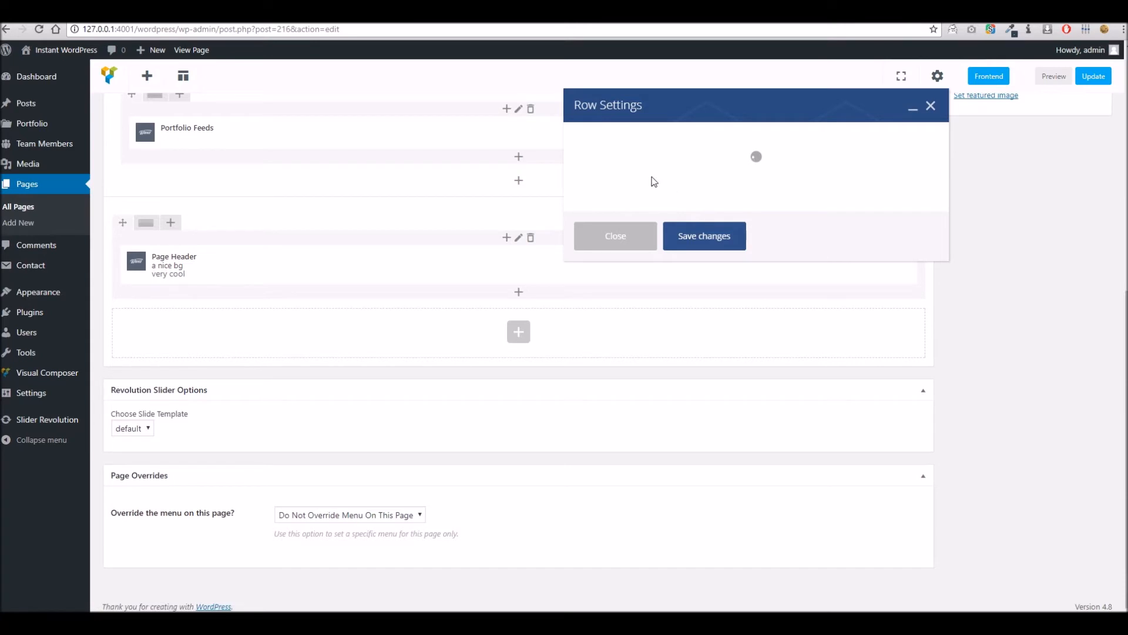
click(641, 196)
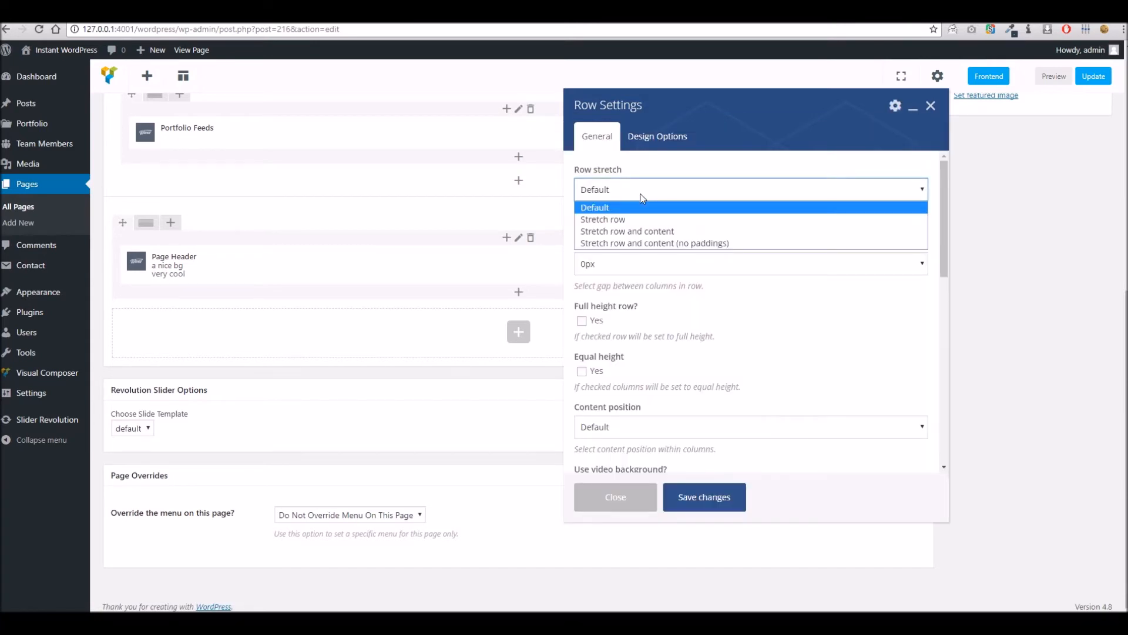
click(650, 223)
click(715, 496)
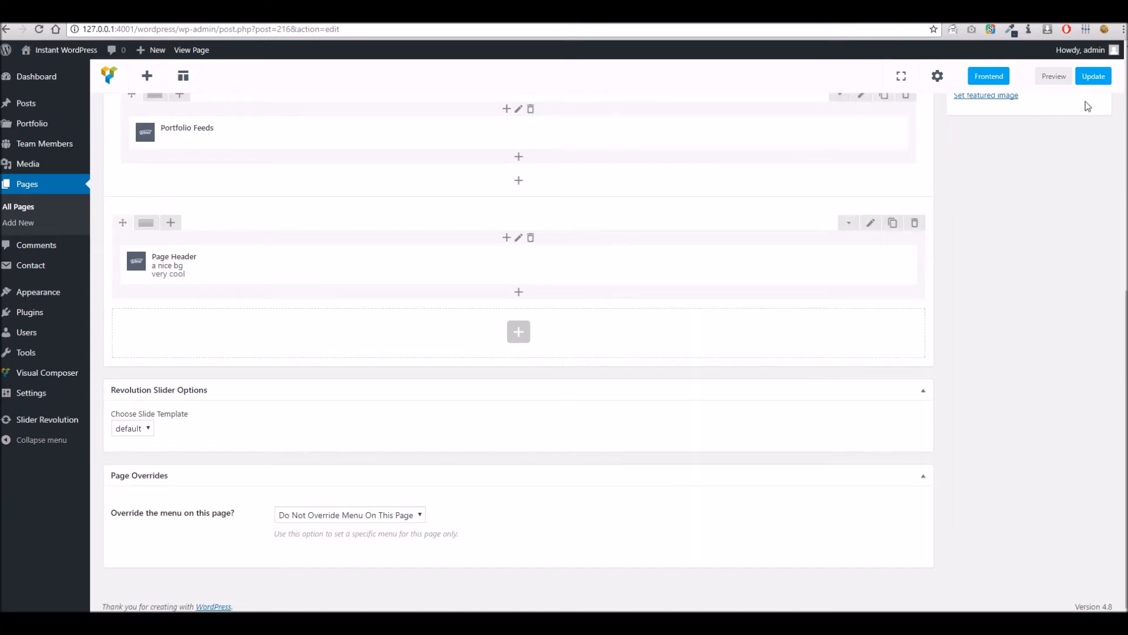
Update the page with the stretched header row and reload the published page to check the background's width.
click(1094, 84)
click(517, 8)
right_click(518, 8)
click(538, 31)
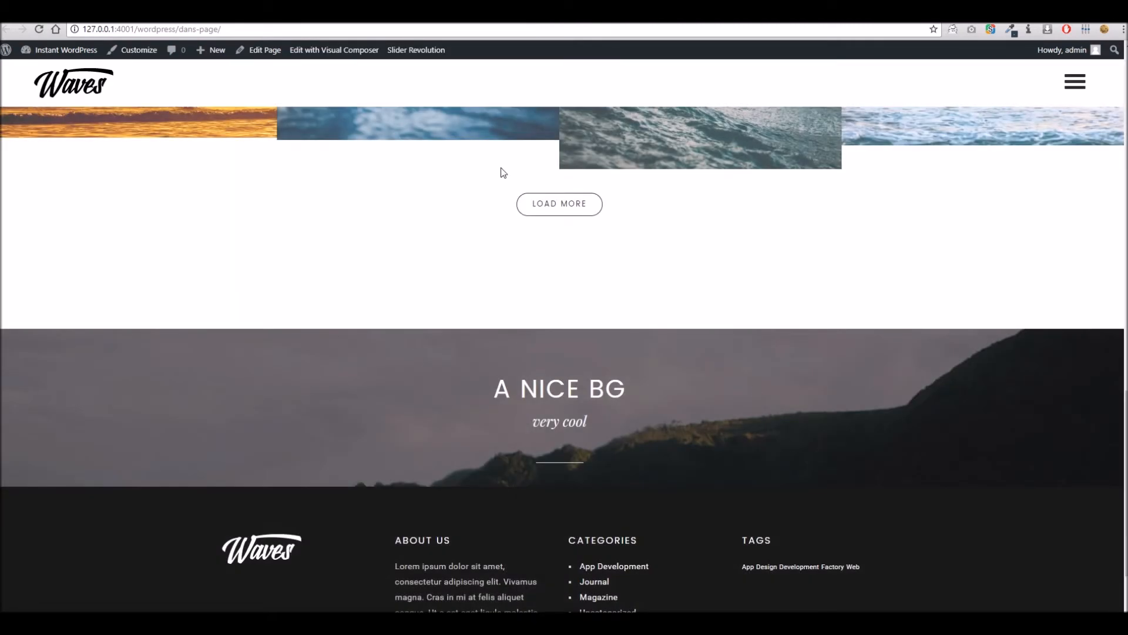
In the page editor, clone the "a nice bg" row and set the copy's parallax to None.
click(405, 8)
scroll(741, 442, down, 5)
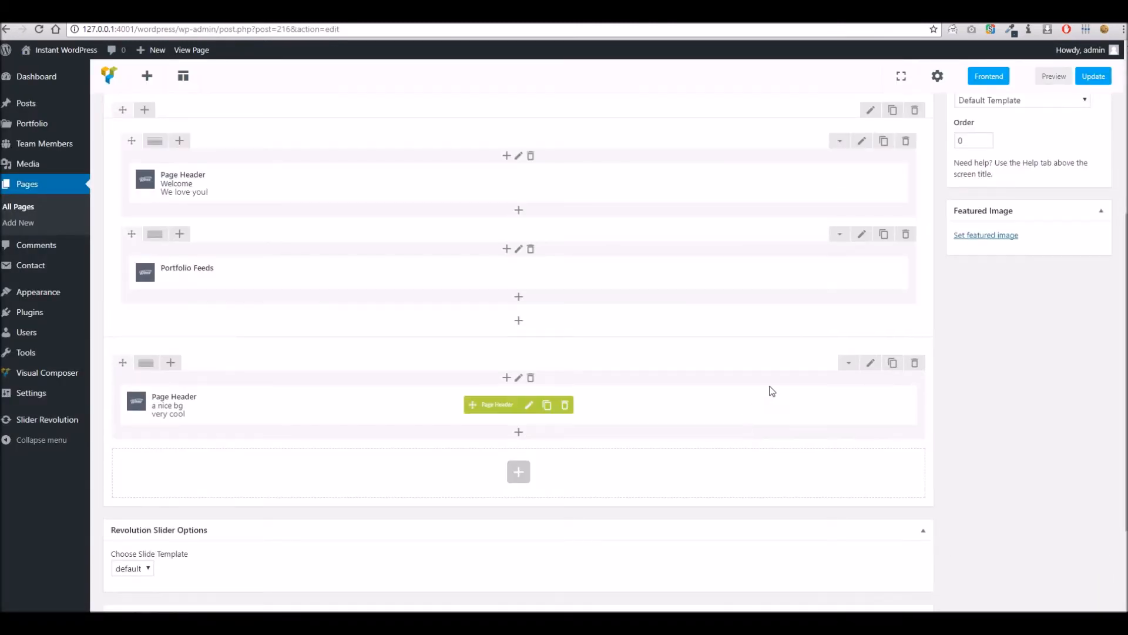
click(893, 363)
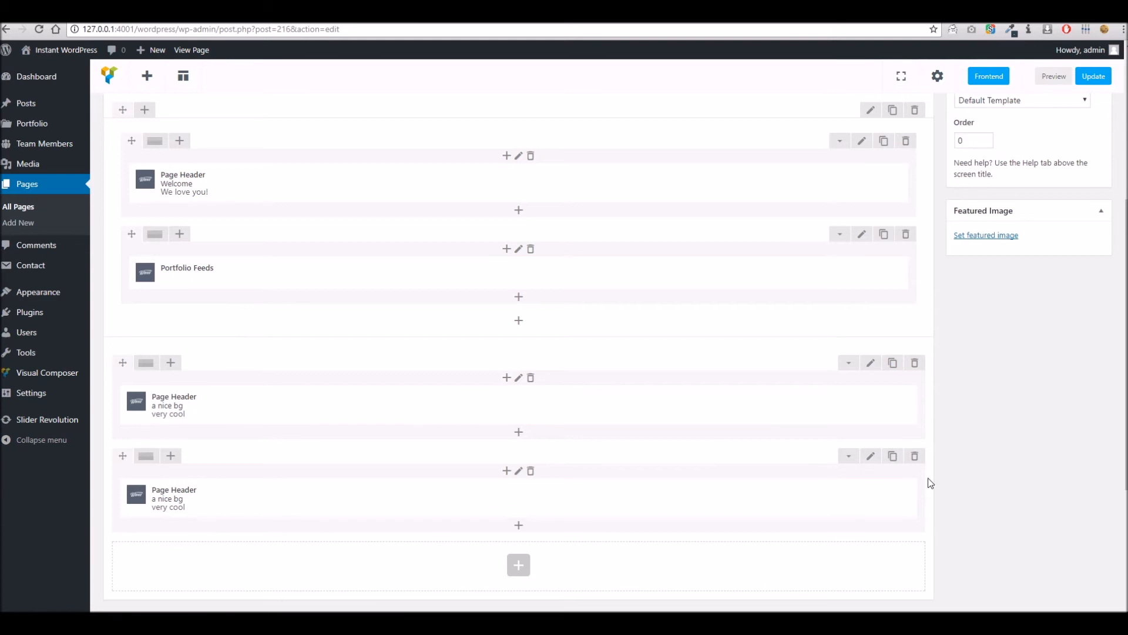
click(870, 456)
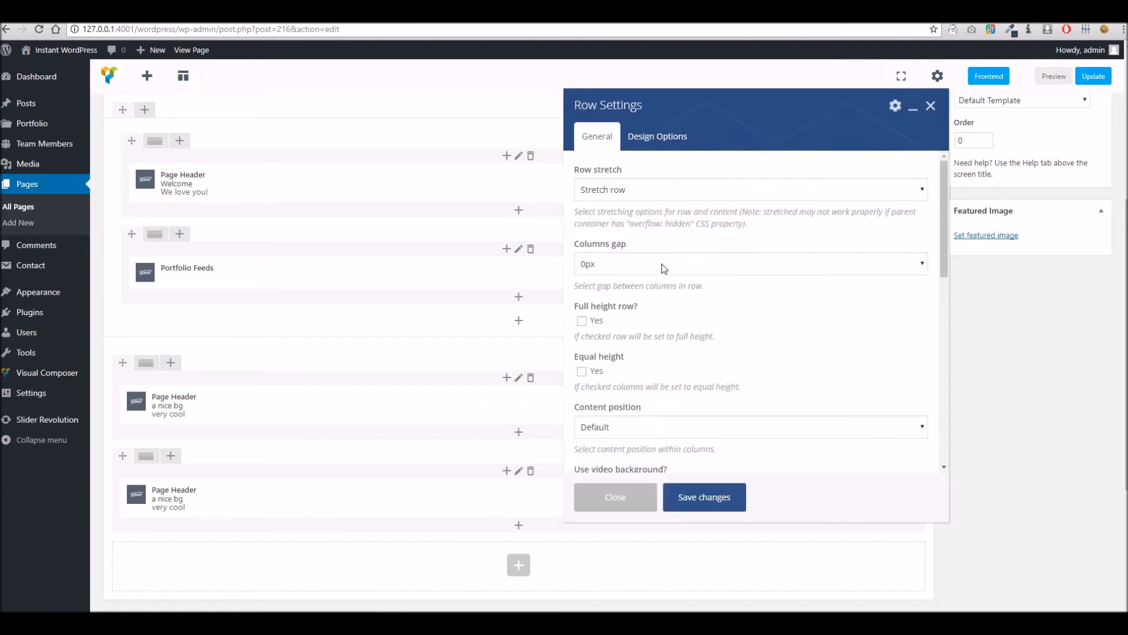
scroll(709, 317, down, 6)
click(615, 189)
click(616, 201)
scroll(617, 241, up, 1)
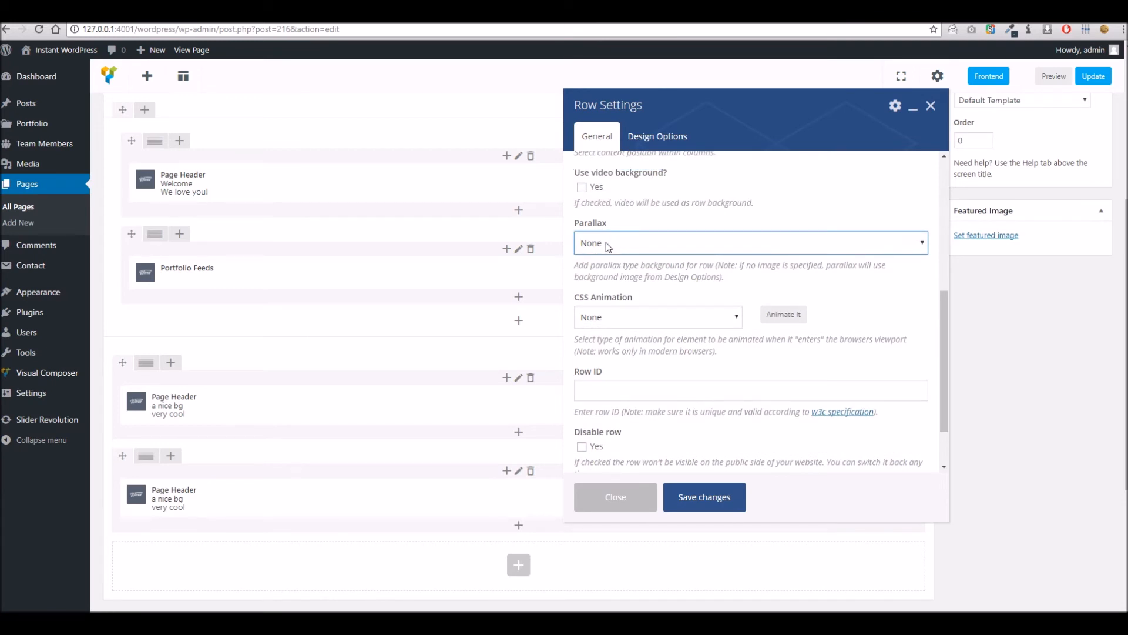
click(731, 277)
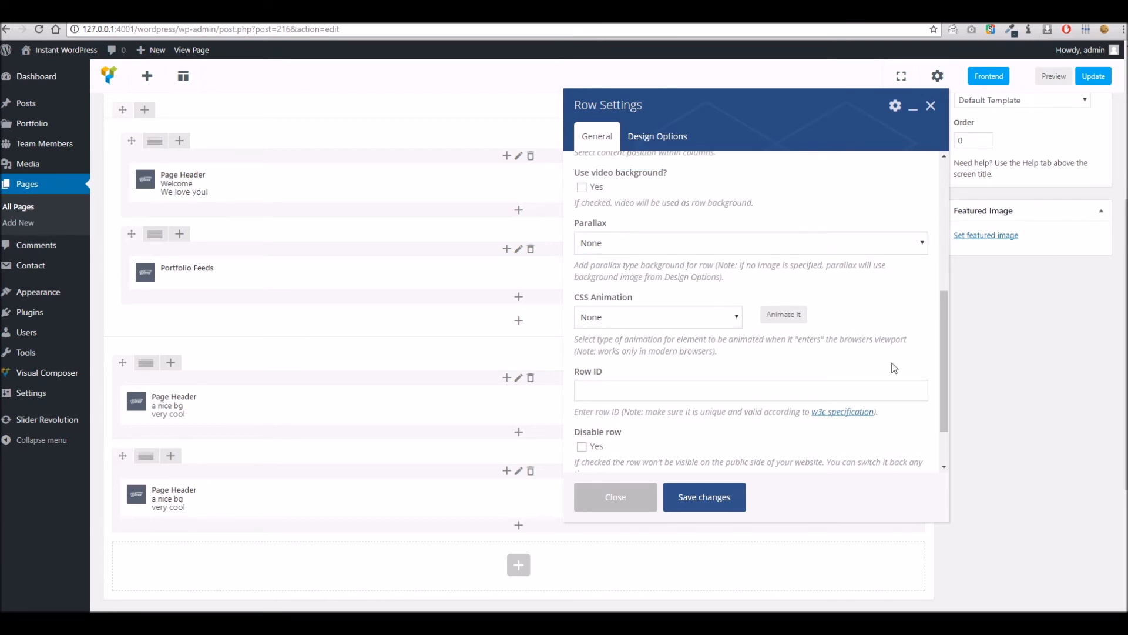
click(753, 383)
scroll(750, 380, down, 1)
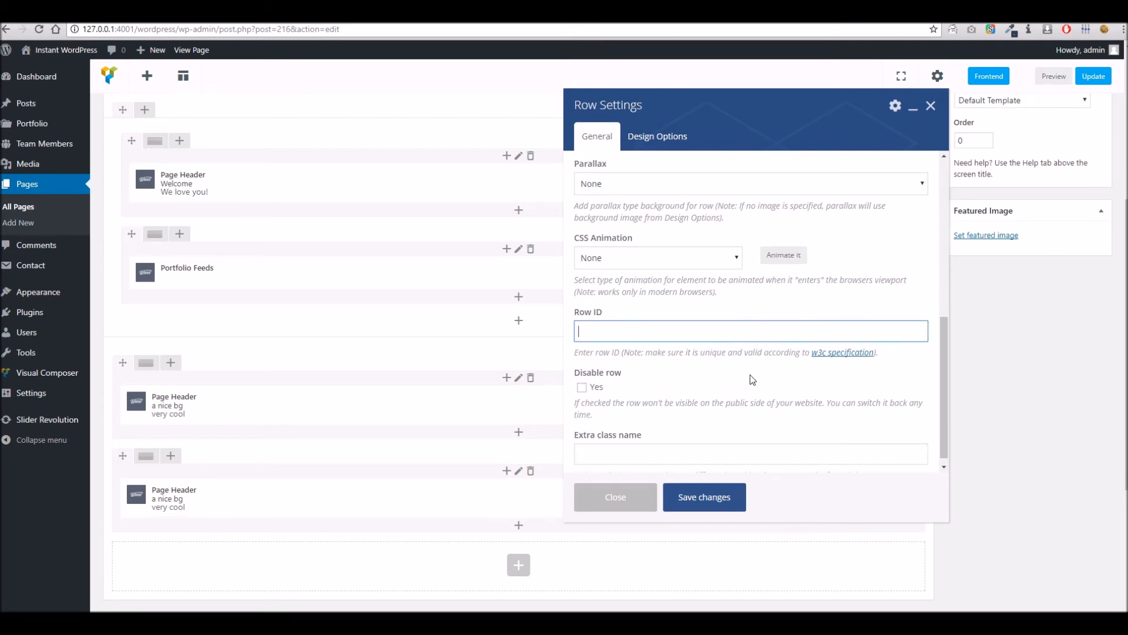
scroll(753, 379, up, 2)
click(585, 249)
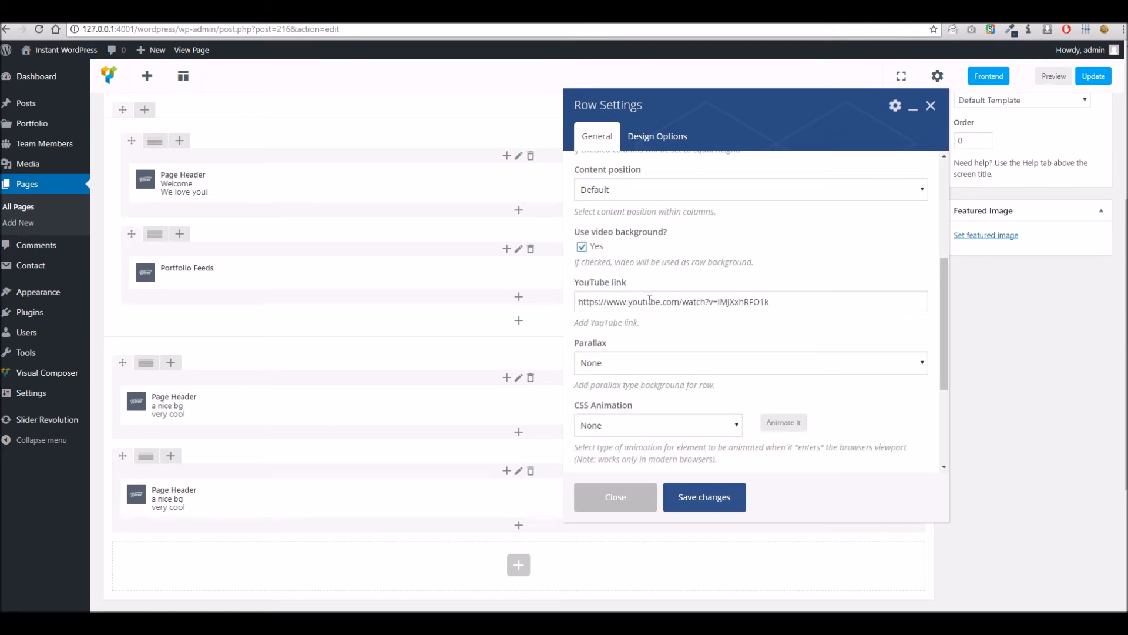
click(650, 301)
key(ctrl+a)
text(https://www.youtube.com/watch?v=lMJXxhRFO1k)
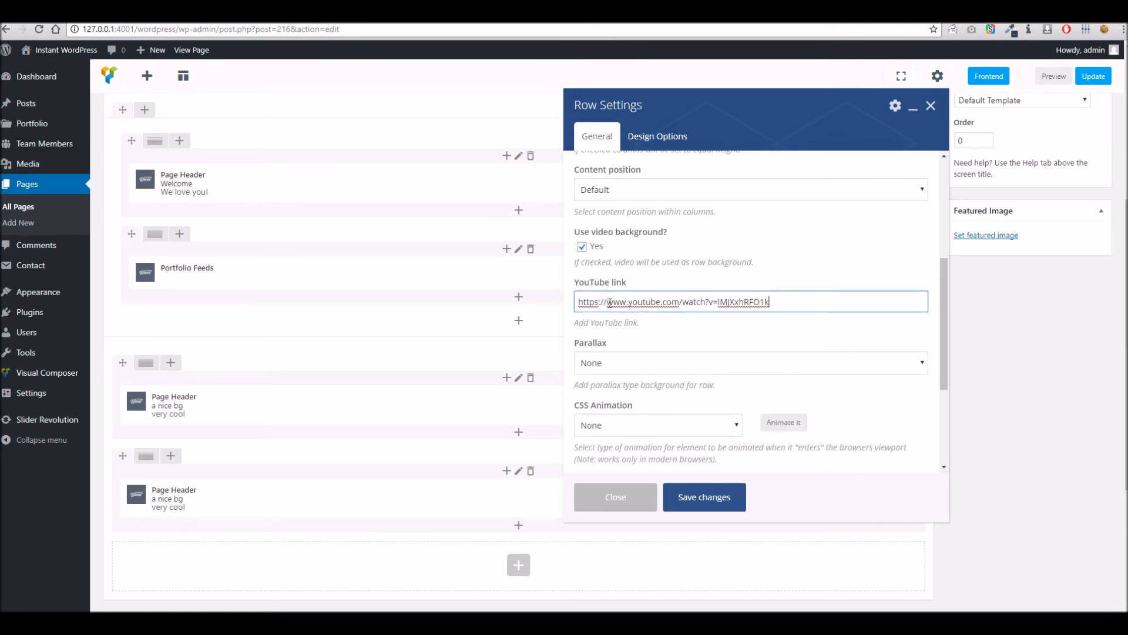
click(691, 504)
Update the page and reload the published version to check the cloned row's video background above the footer.
click(1078, 80)
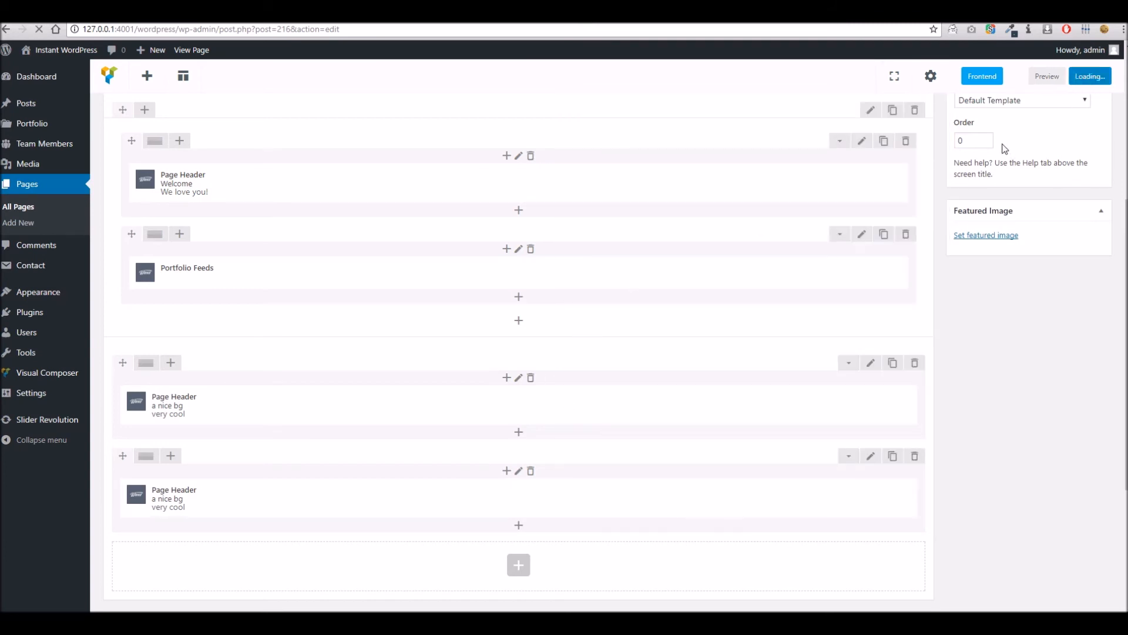
click(489, 12)
right_click(489, 11)
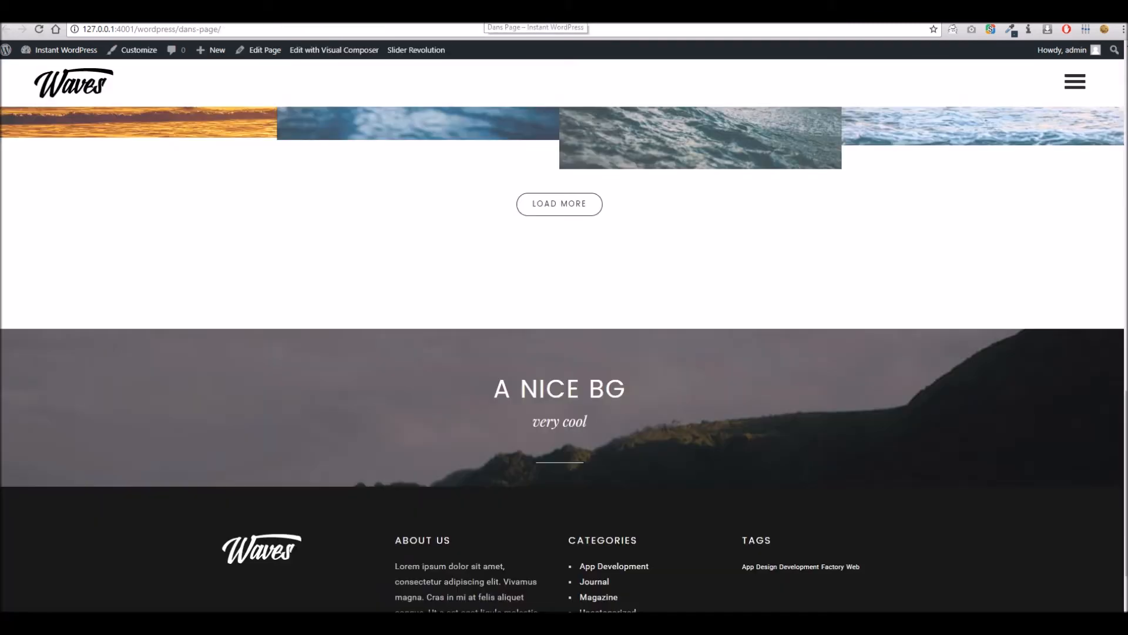
click(515, 37)
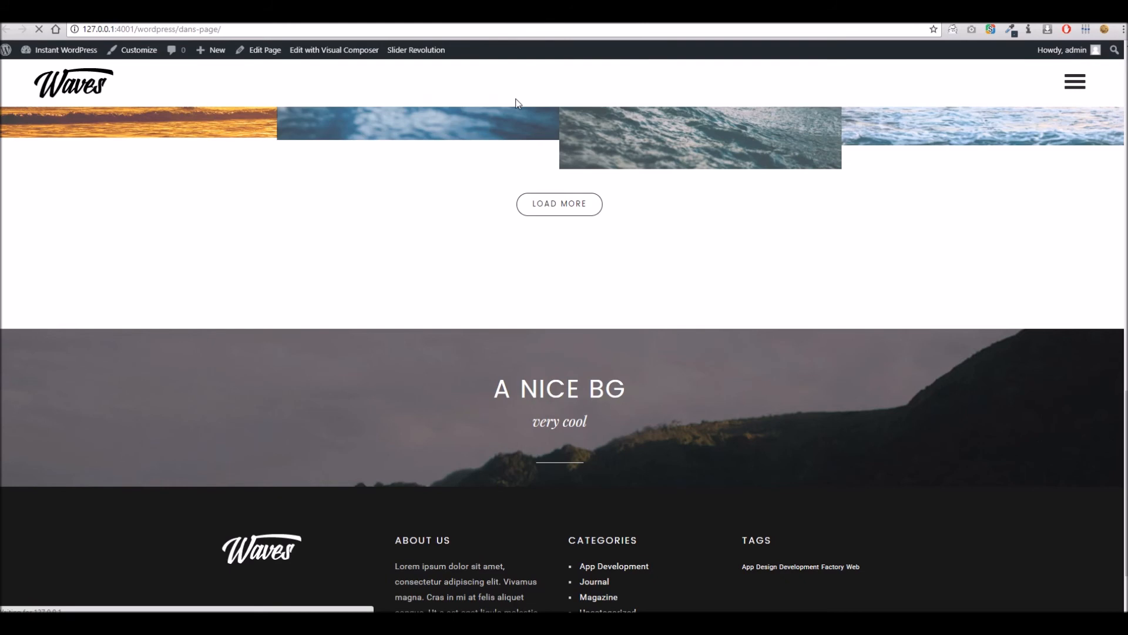
scroll(564, 329, down, 4)
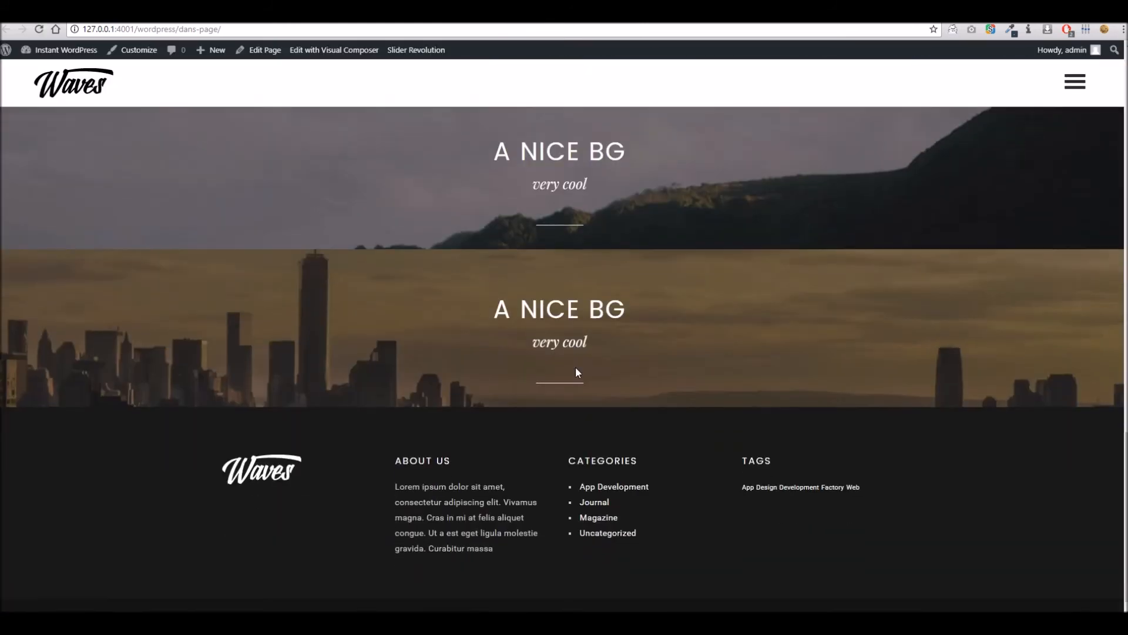
Review the whole published page, from the video header through the Welcome section and portfolio grid to the two background rows.
scroll(389, 246, up, 2)
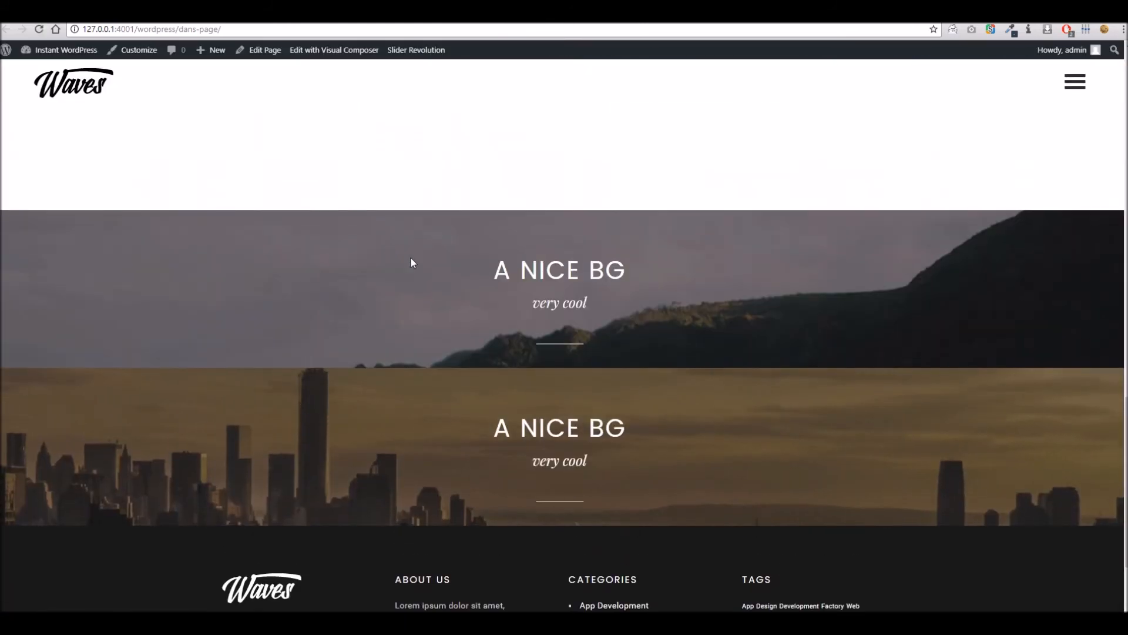
scroll(615, 332, up, 20)
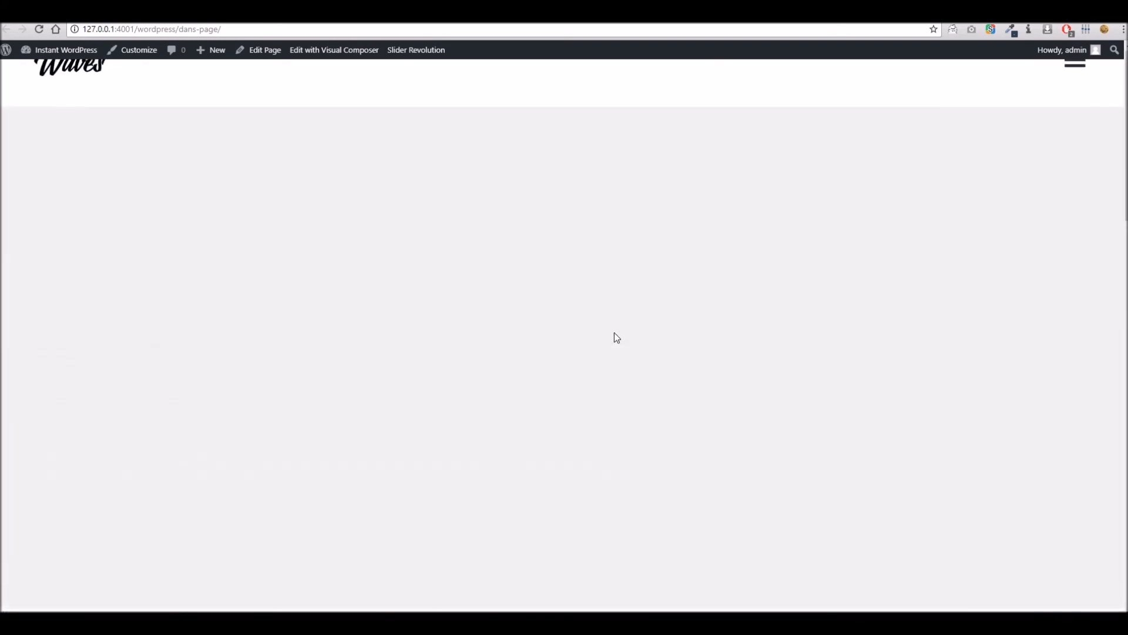
scroll(612, 324, up, 2)
scroll(483, 242, down, 5)
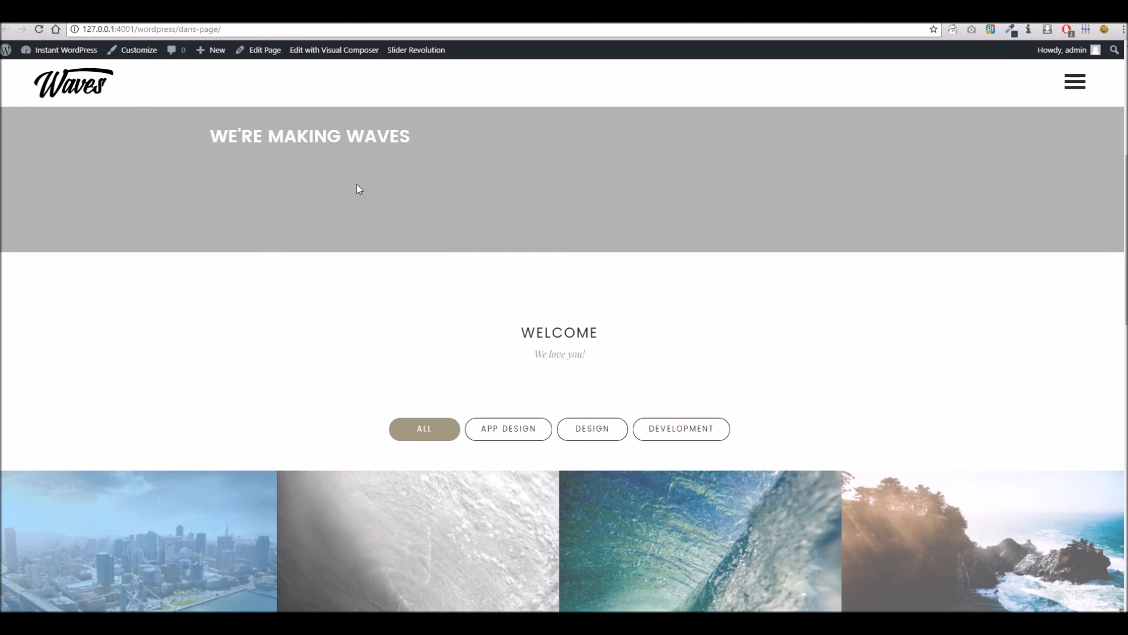
scroll(126, 320, down, 5)
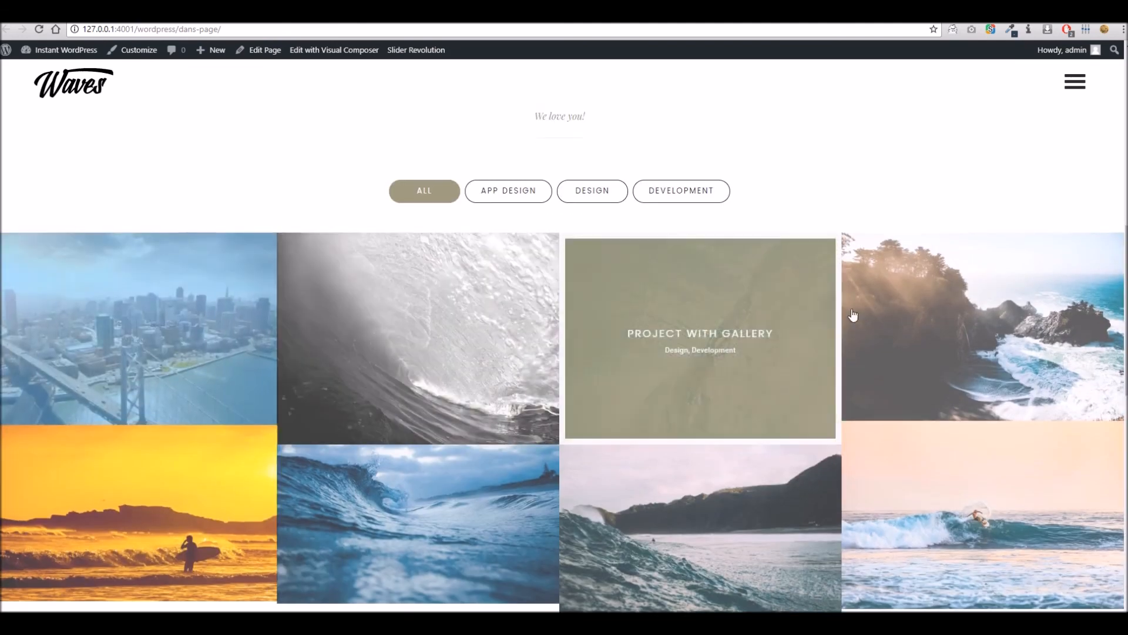
scroll(888, 283, down, 7)
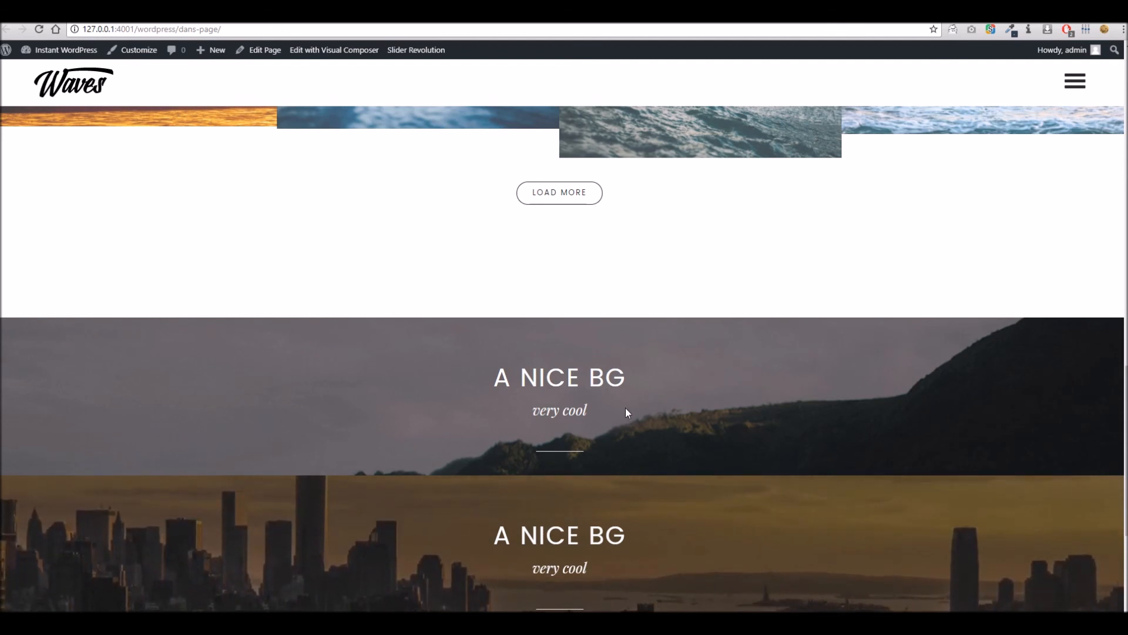
scroll(259, 347, up, 4)
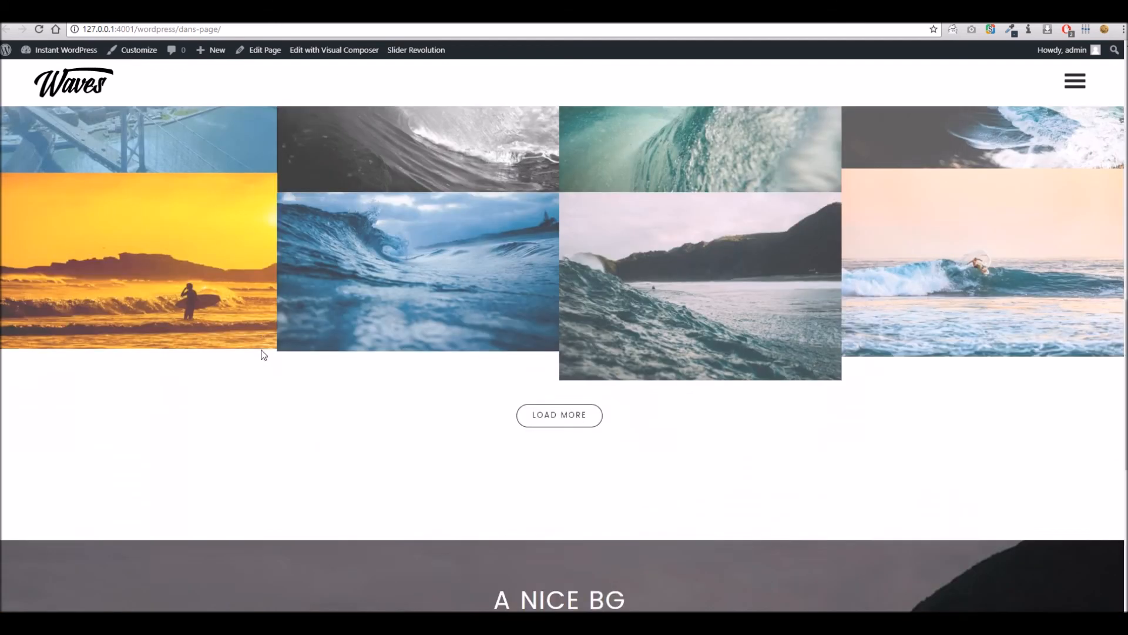